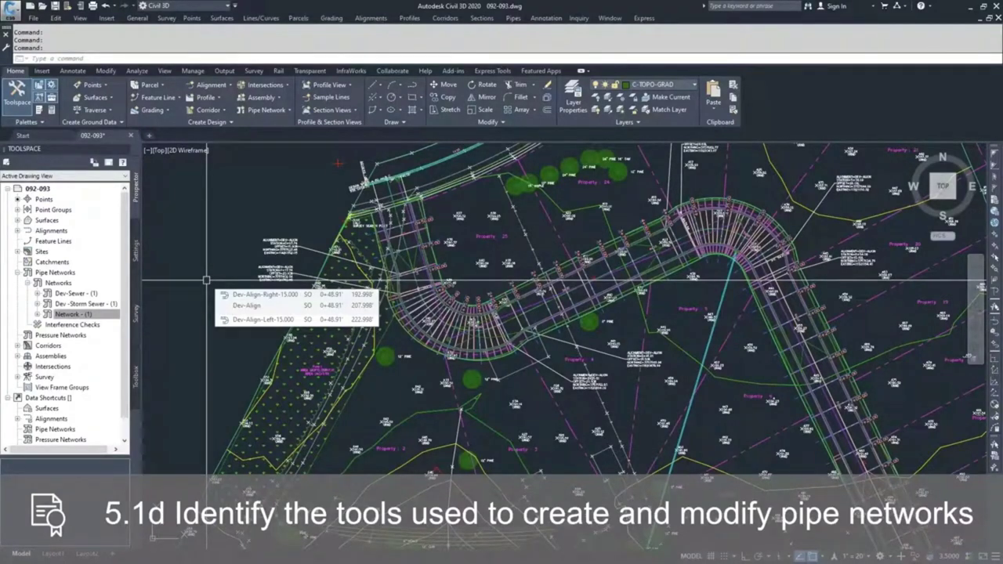
Zoom in on the curved road and select the Dev-Sewer manhole structure.
key(Escape)
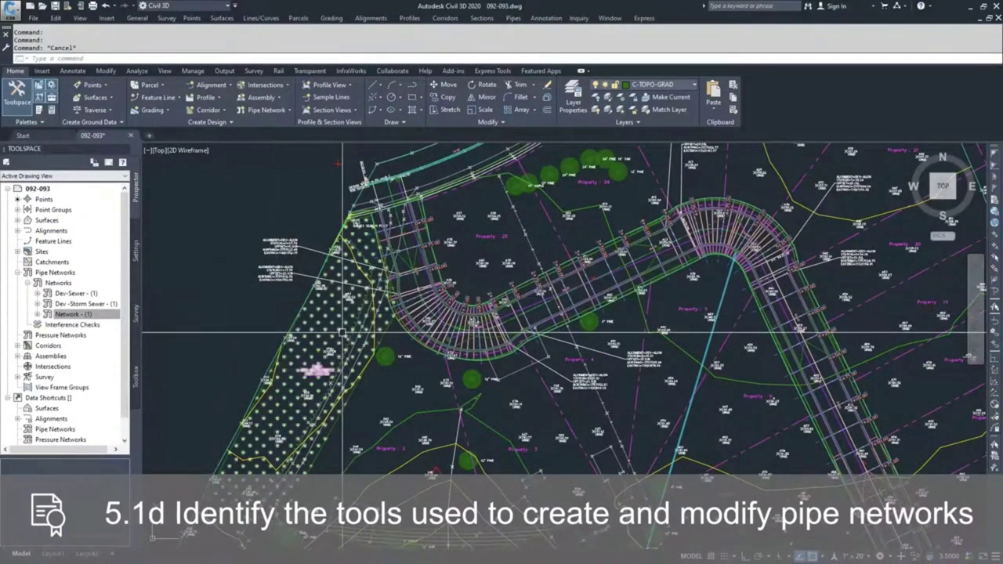
scroll(433, 341, up, 5)
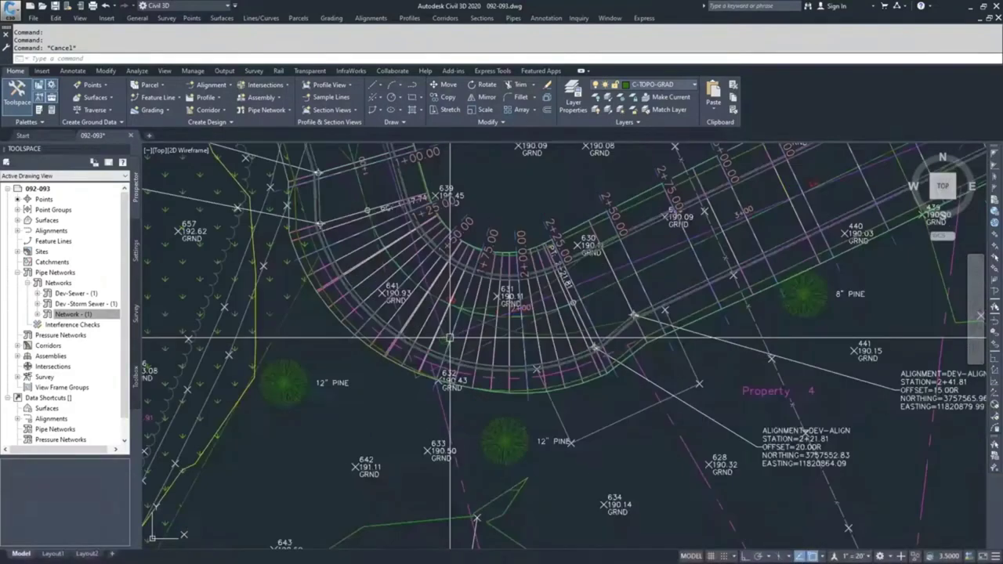
scroll(442, 343, up, 2)
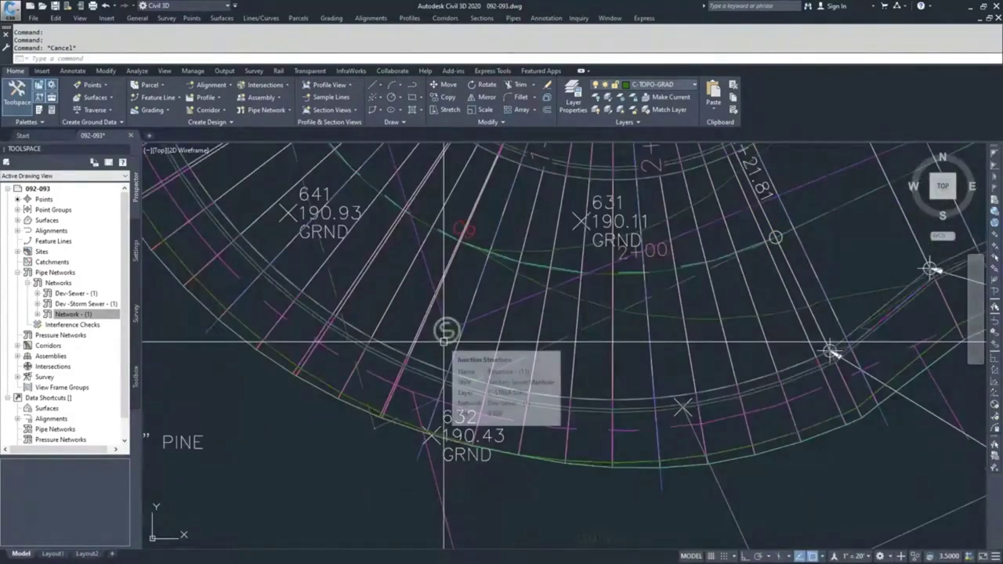
click(445, 335)
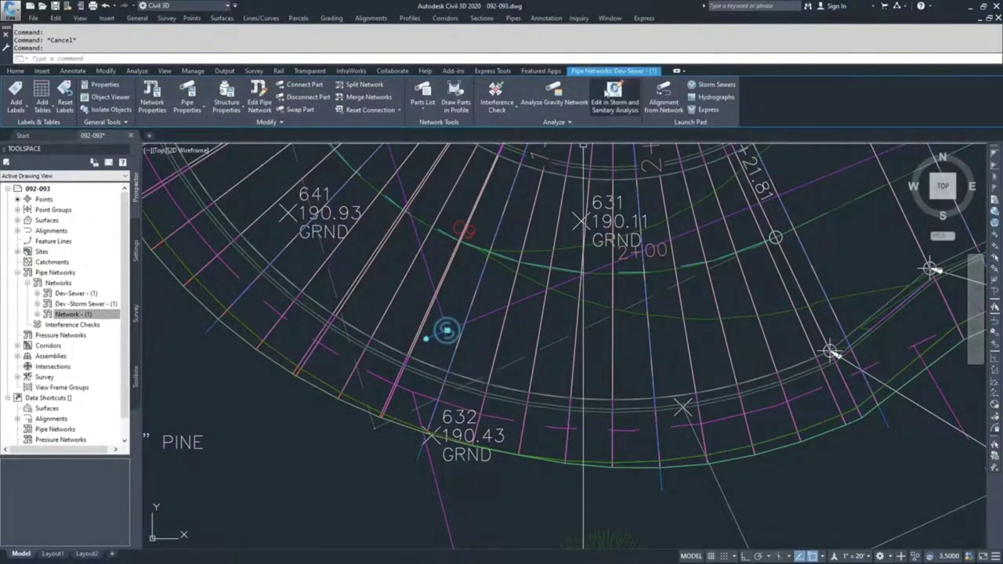
scroll(430, 354, up, 2)
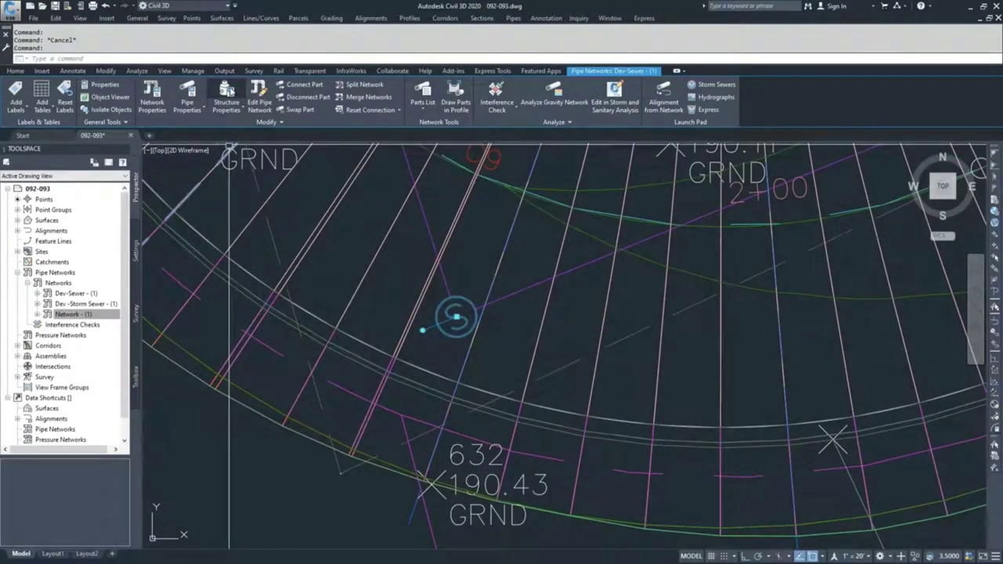
Open Structure Properties for Structure - (11) and review its name, description and style.
click(226, 94)
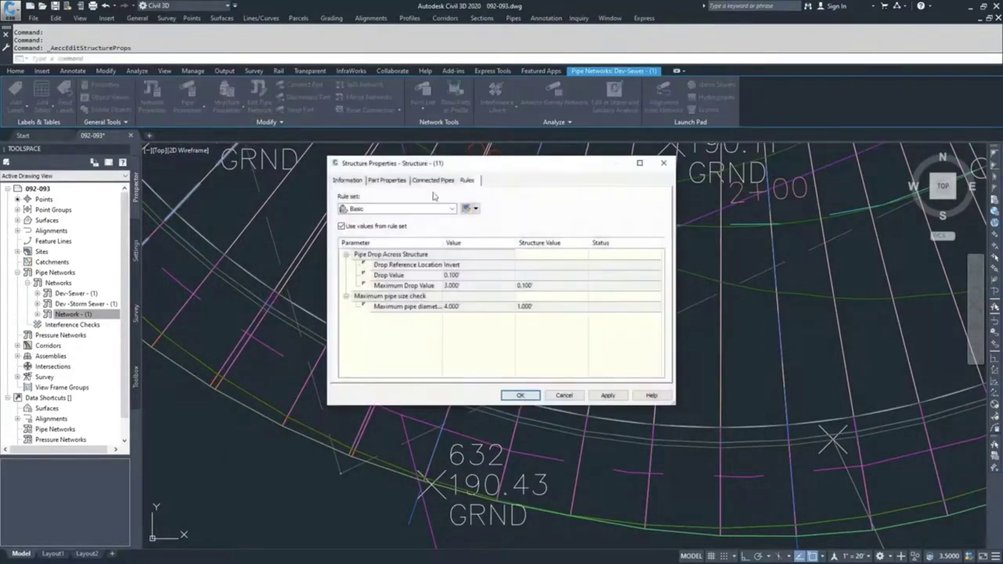
drag(421, 167, 733, 239)
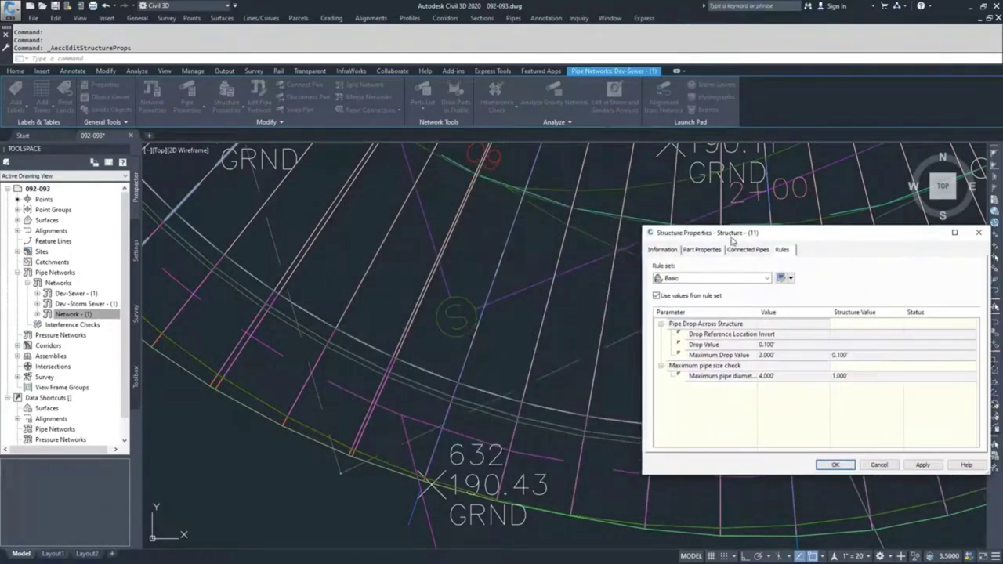
click(663, 250)
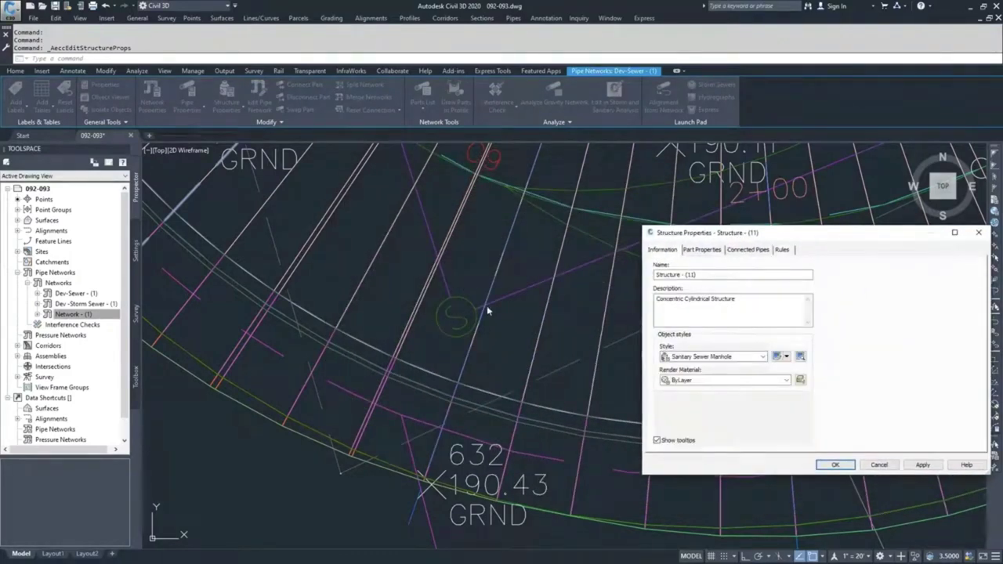
drag(744, 238, 661, 205)
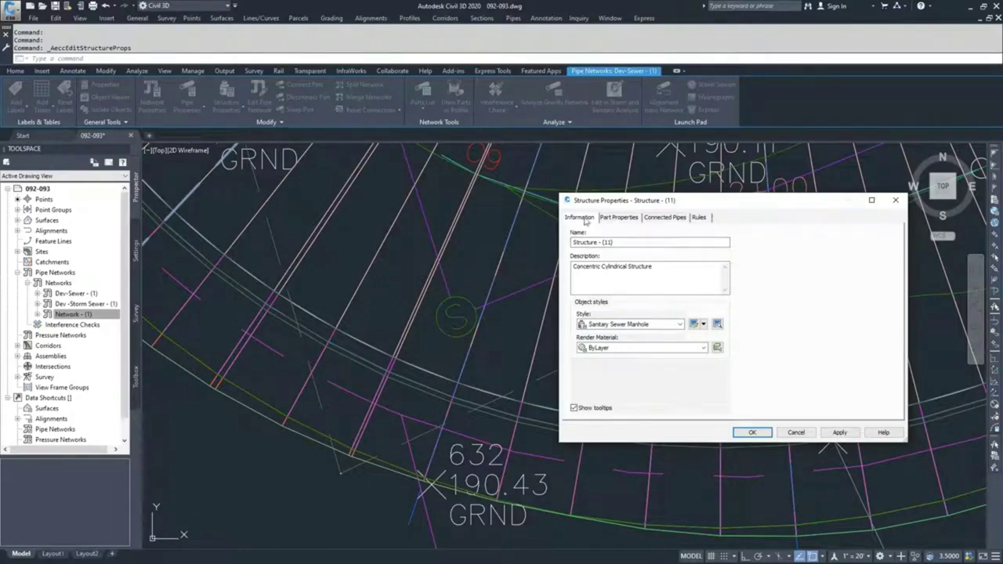
click(575, 242)
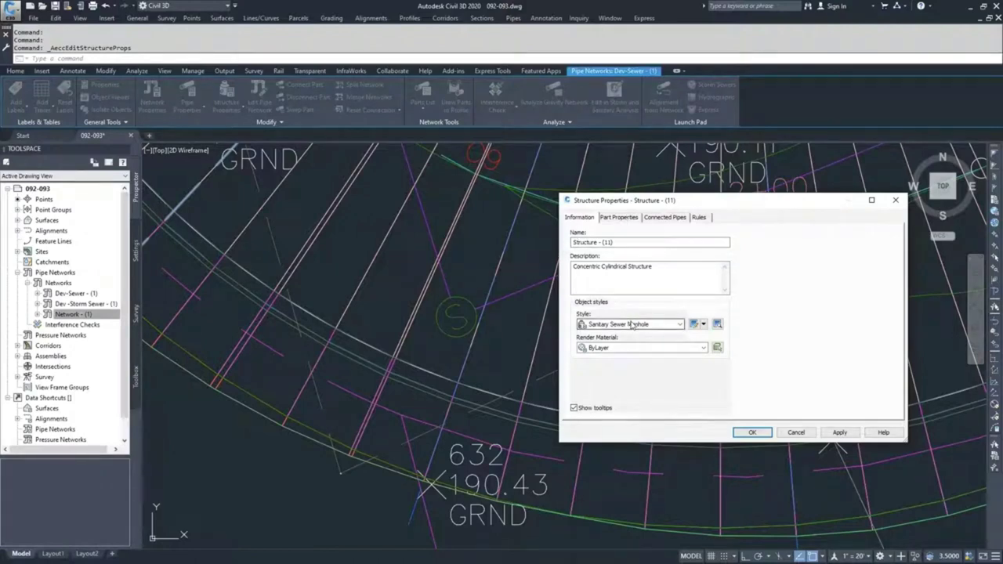
click(620, 218)
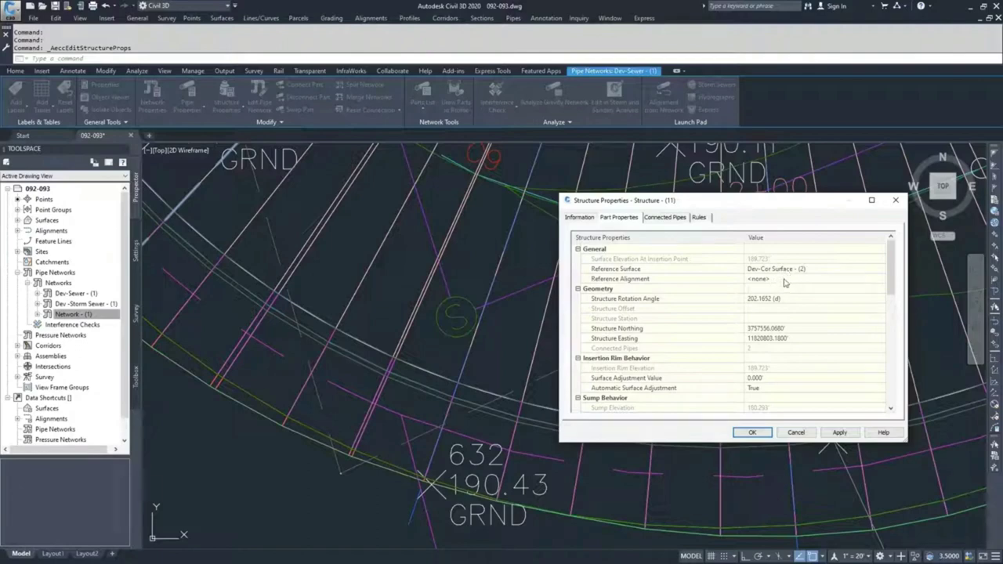
click(783, 280)
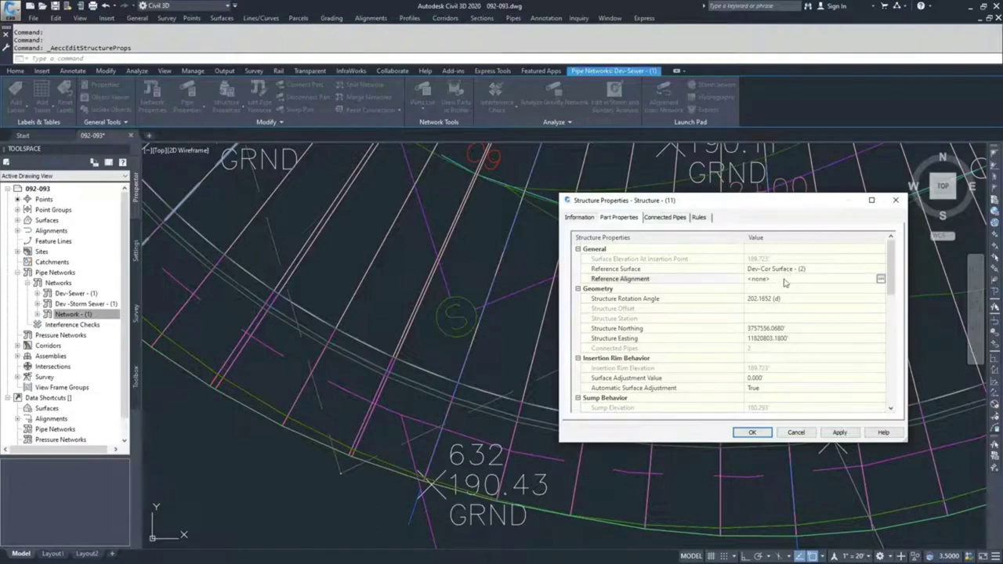
click(881, 280)
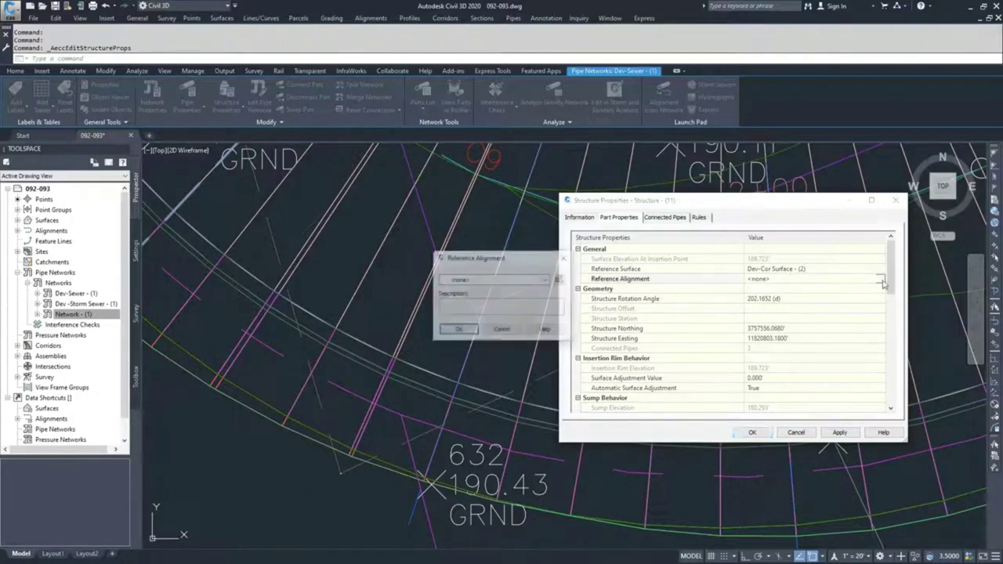
click(491, 282)
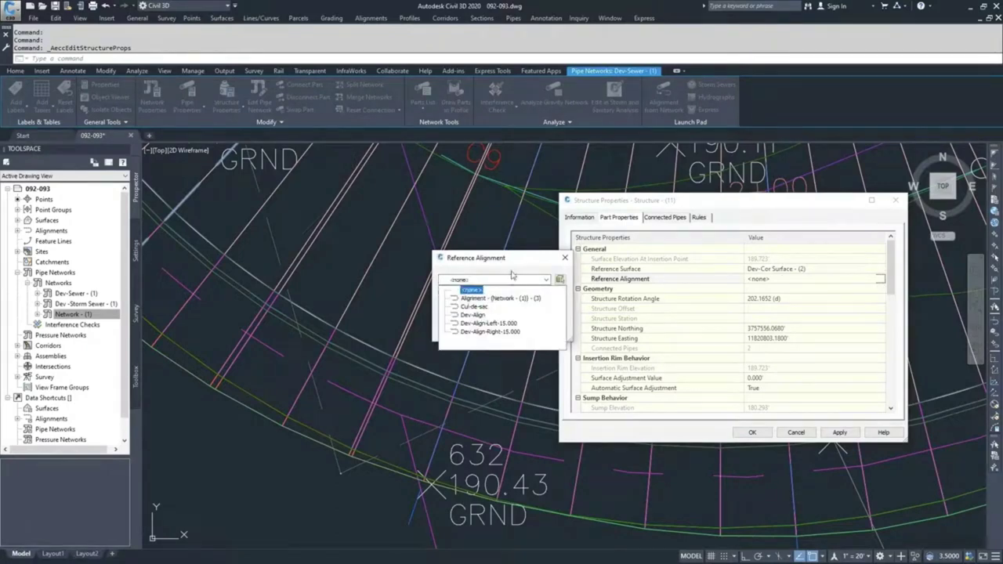
click(466, 300)
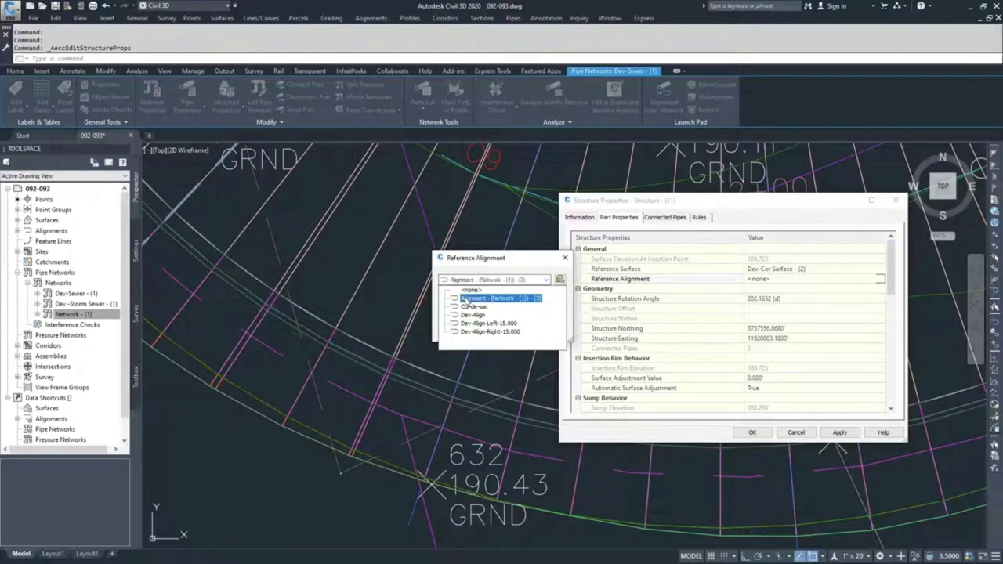
click(517, 267)
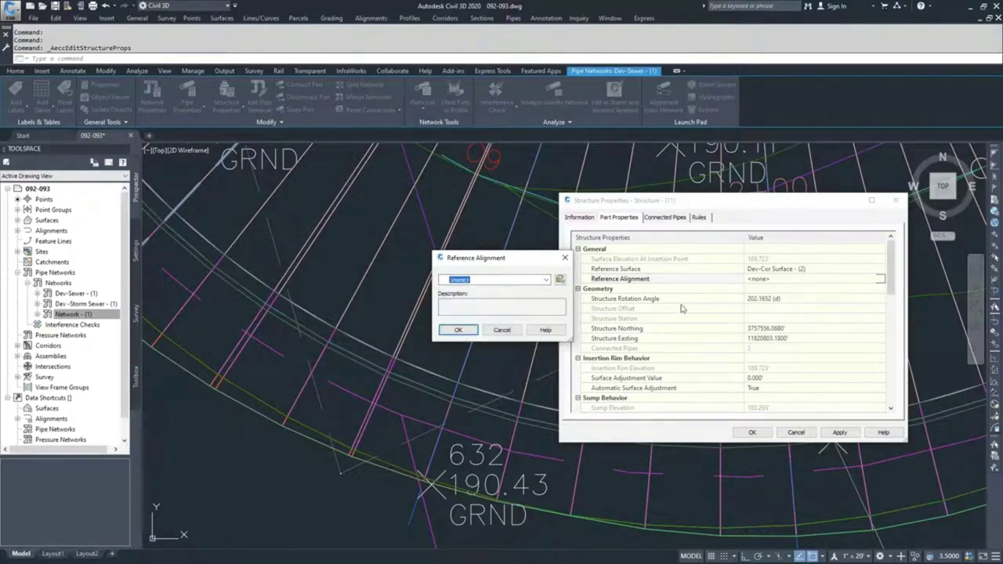
click(501, 330)
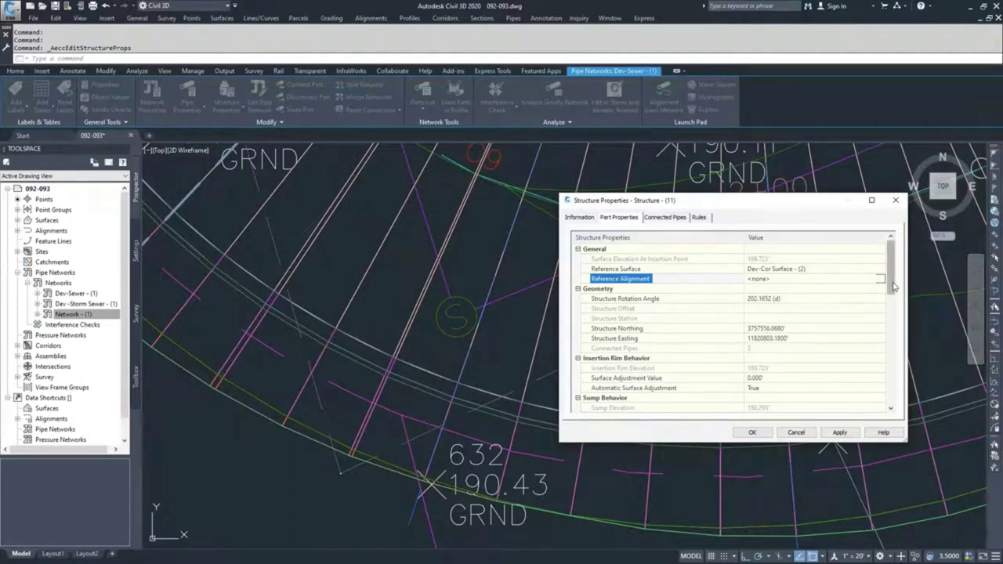
Toggle Automatic Surface Adjustment to False and back to True.
drag(891, 267, 891, 282)
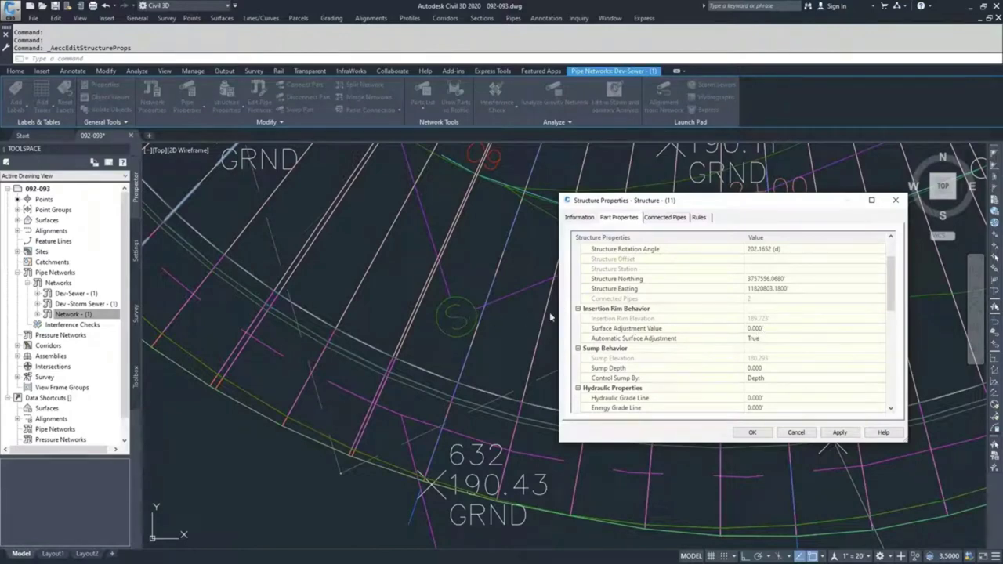
click(765, 341)
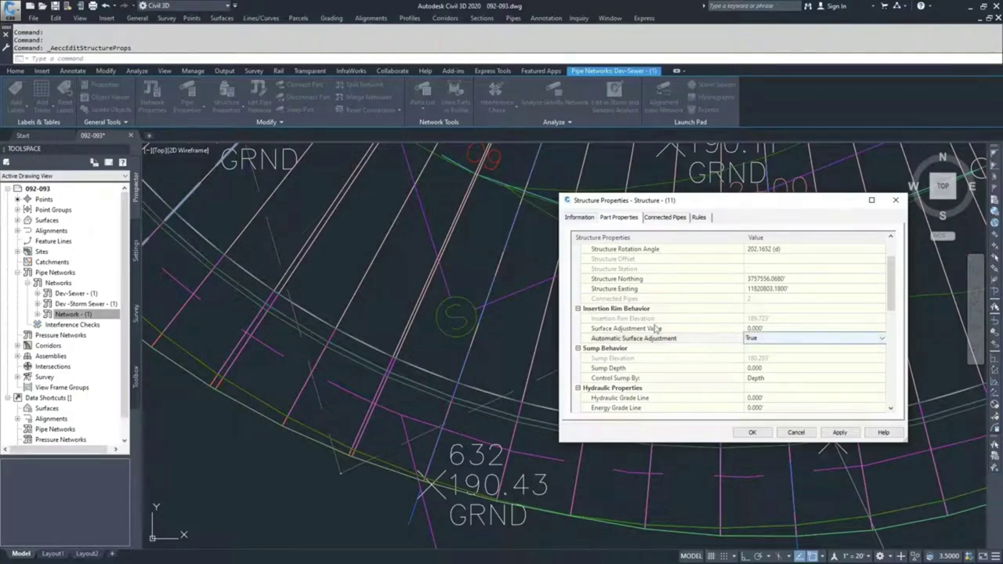
click(787, 339)
click(753, 349)
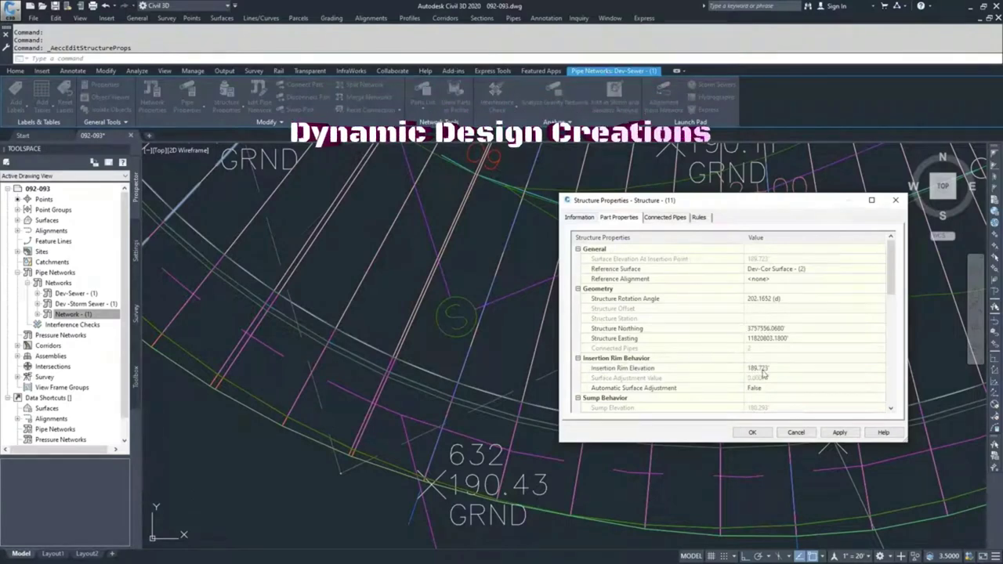
click(760, 368)
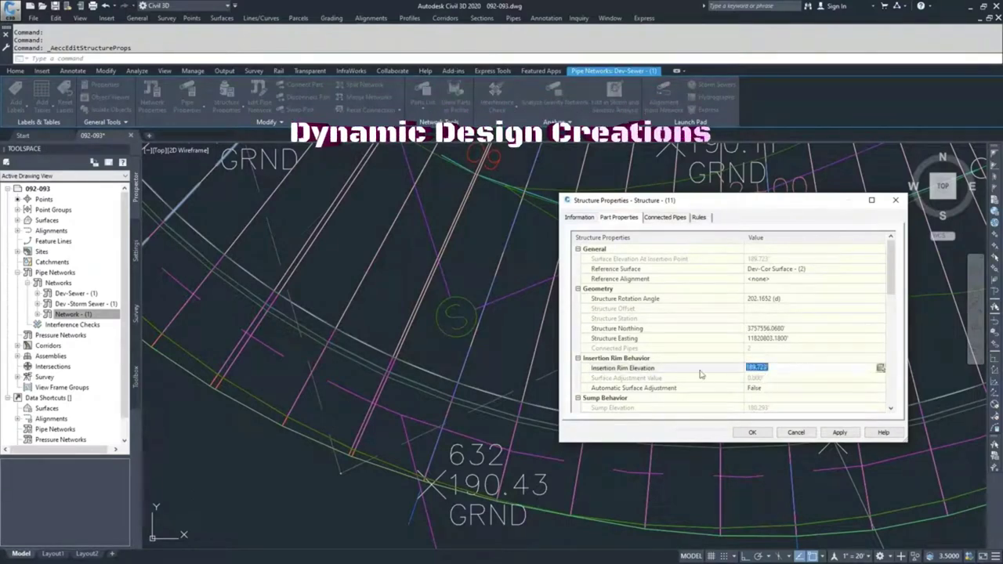
click(764, 390)
click(764, 405)
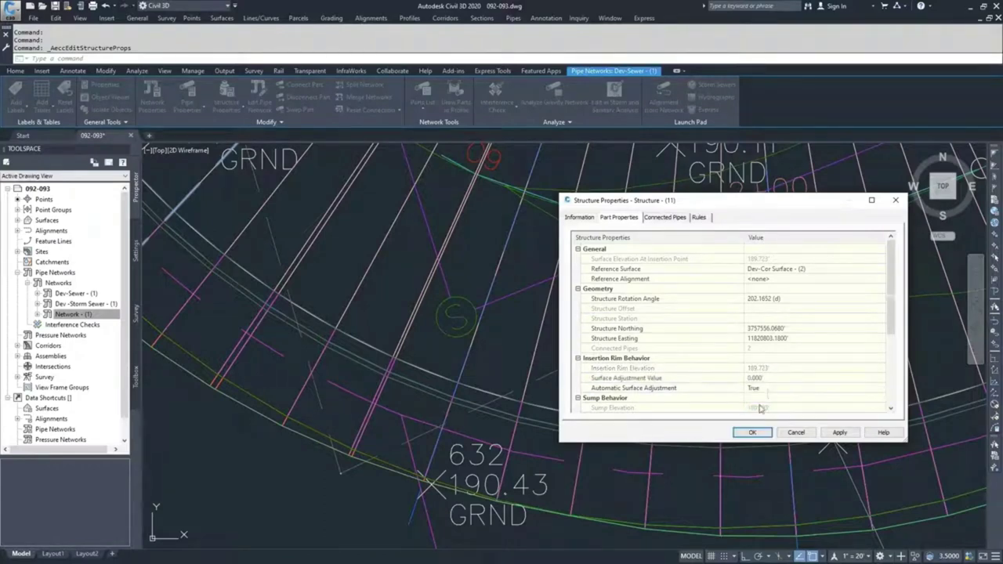
Keep Control Sump By set to Depth, with sump depth 0.000.
scroll(755, 392, down, 1)
scroll(764, 383, down, 1)
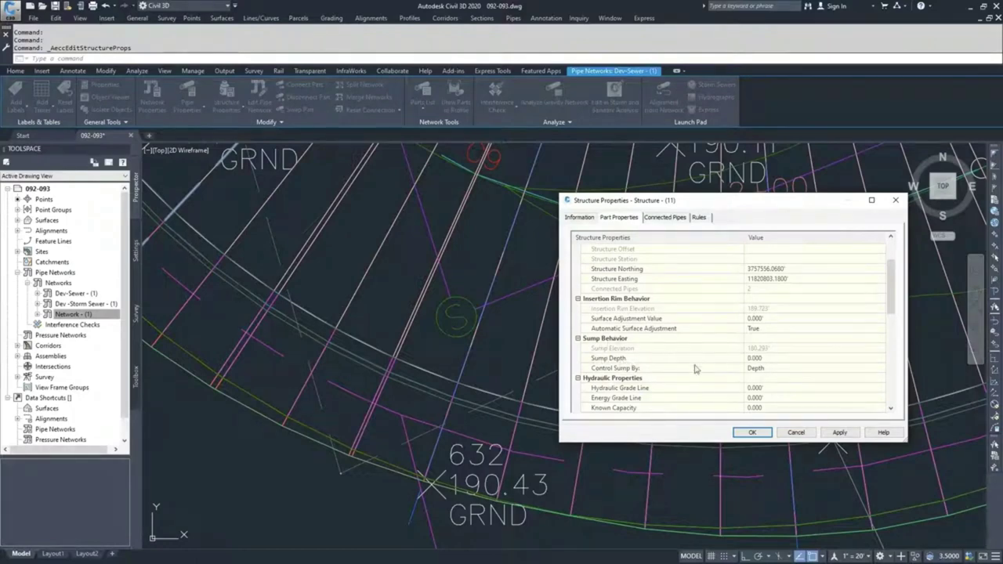
click(767, 370)
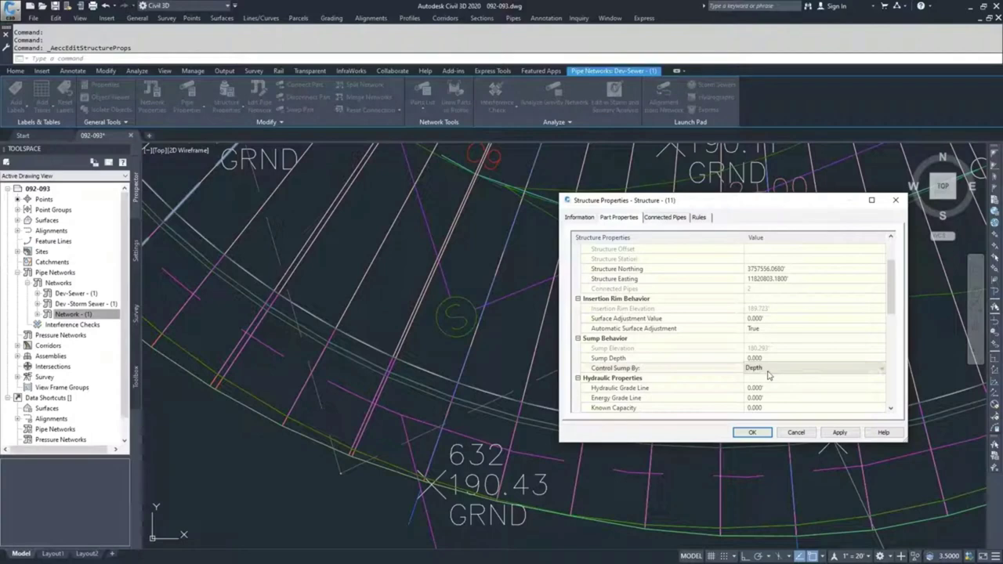
click(761, 369)
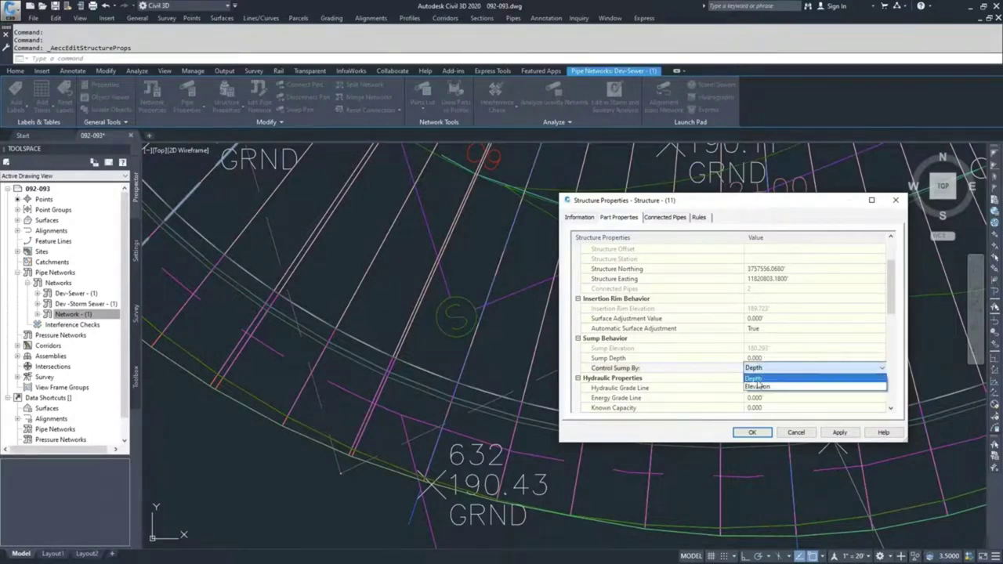
click(758, 379)
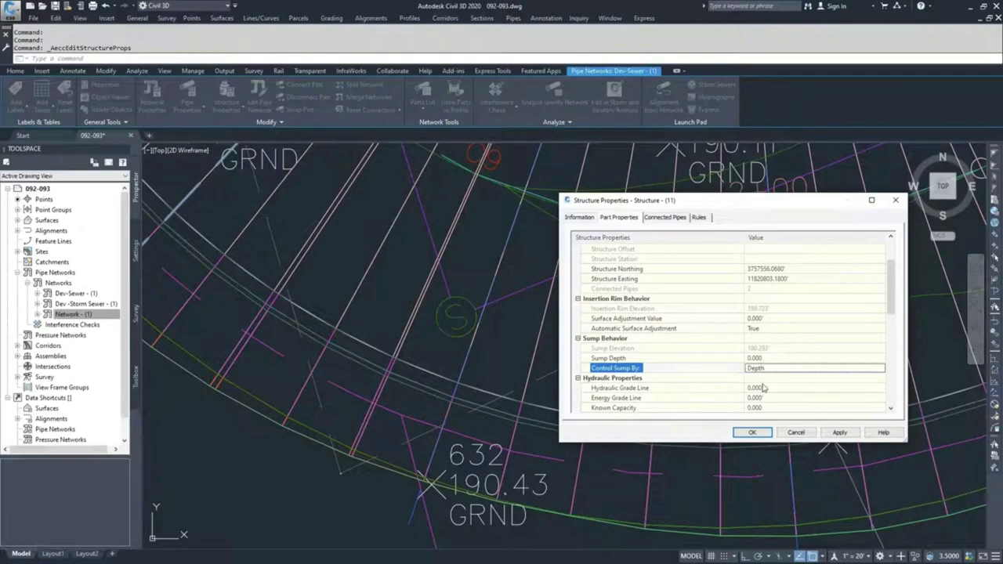
scroll(763, 387, down, 2)
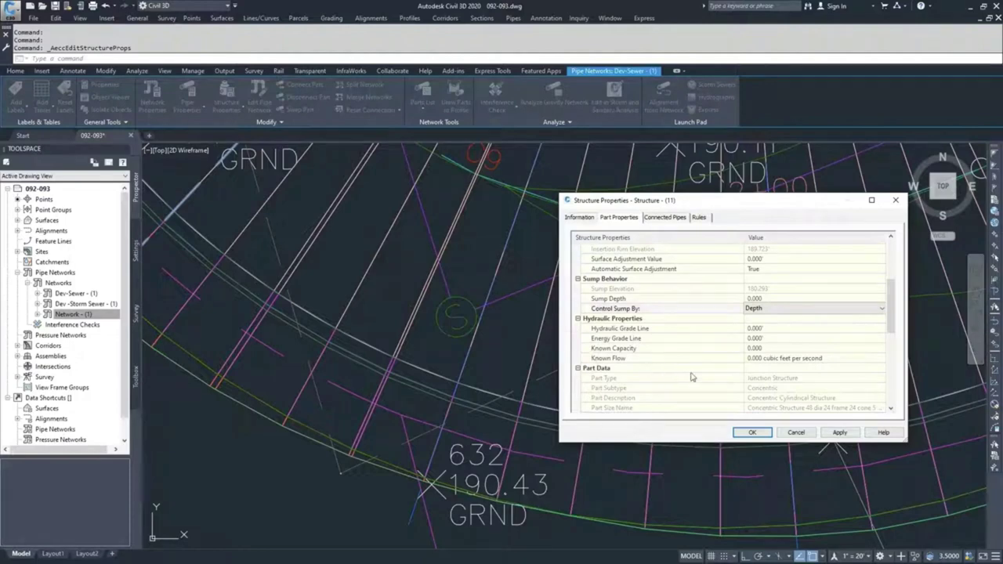
click(757, 328)
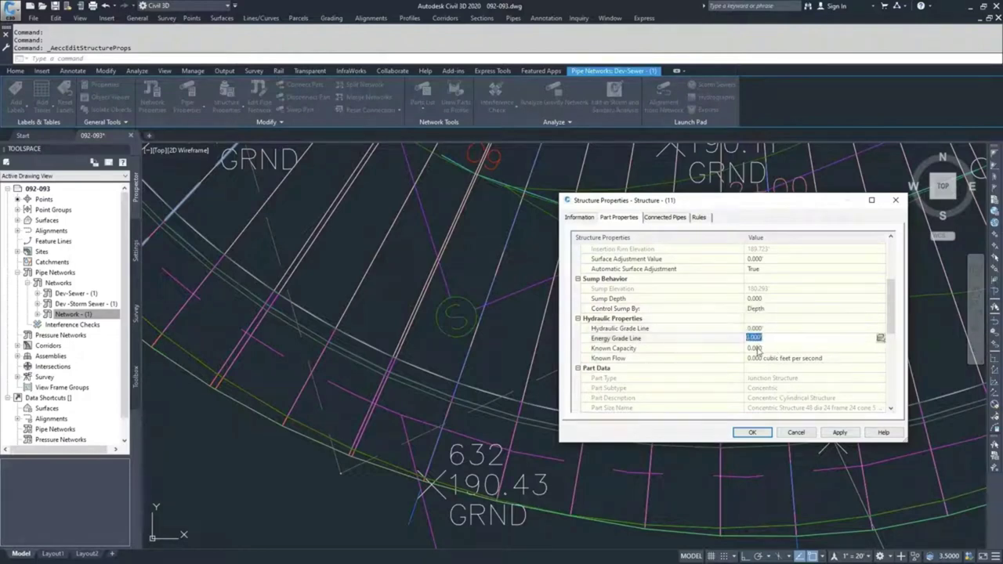
click(758, 348)
click(789, 339)
scroll(757, 359, down, 1)
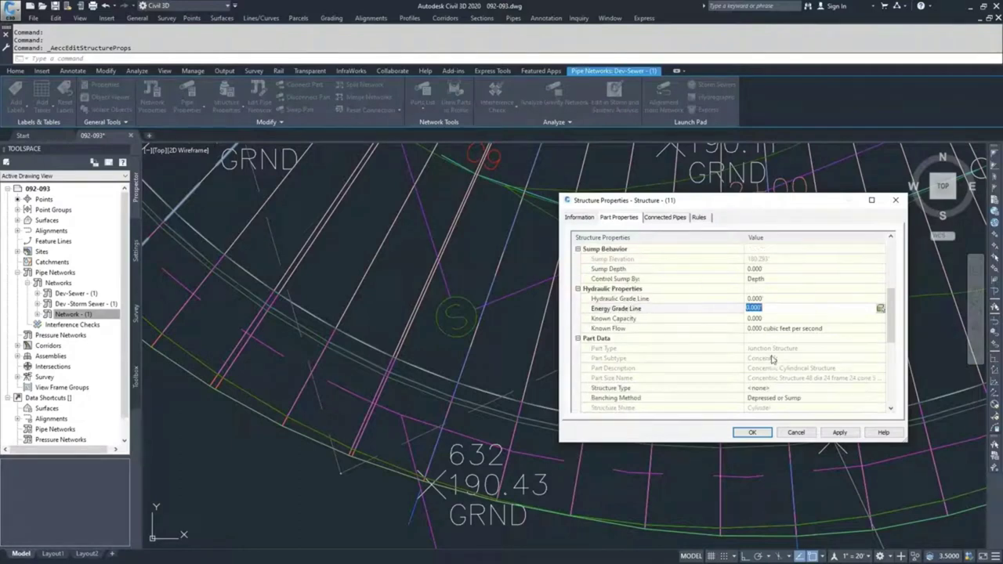
scroll(627, 347, down, 1)
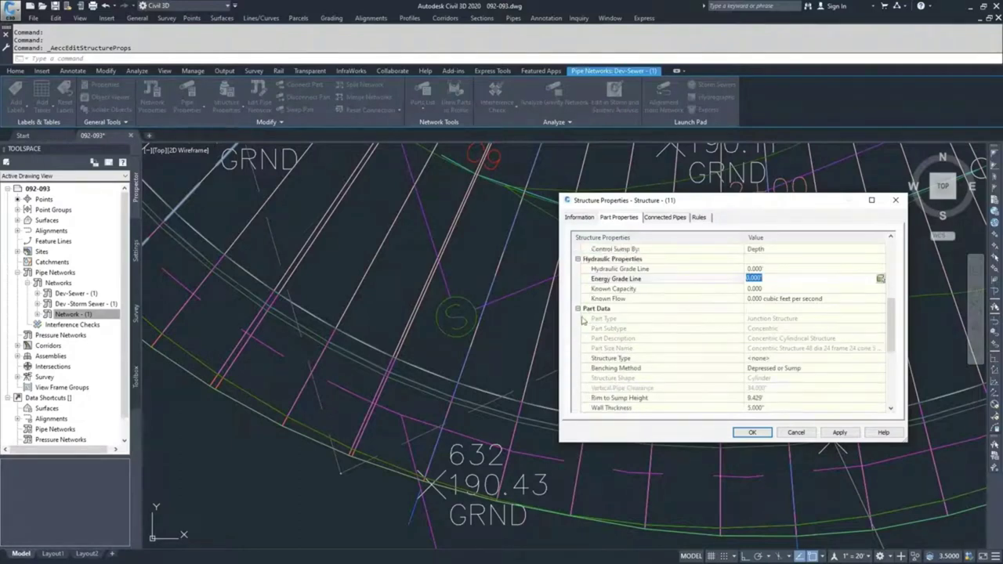
scroll(776, 326, down, 1)
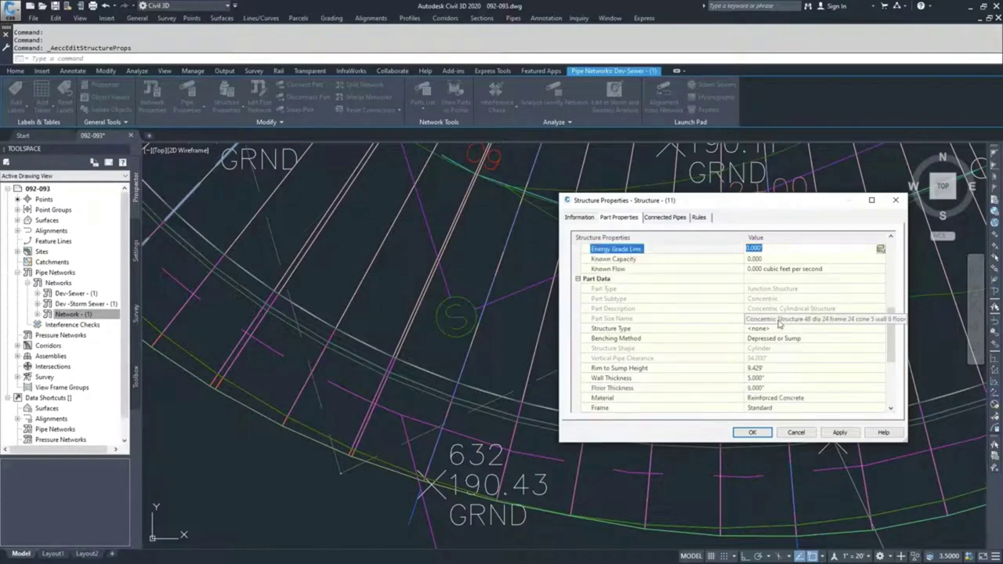
click(766, 289)
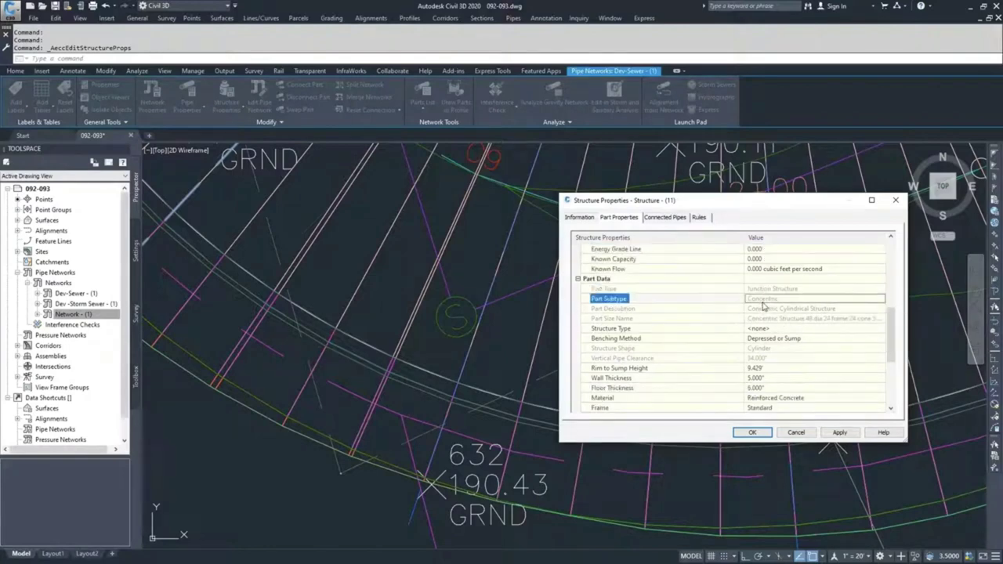
click(763, 309)
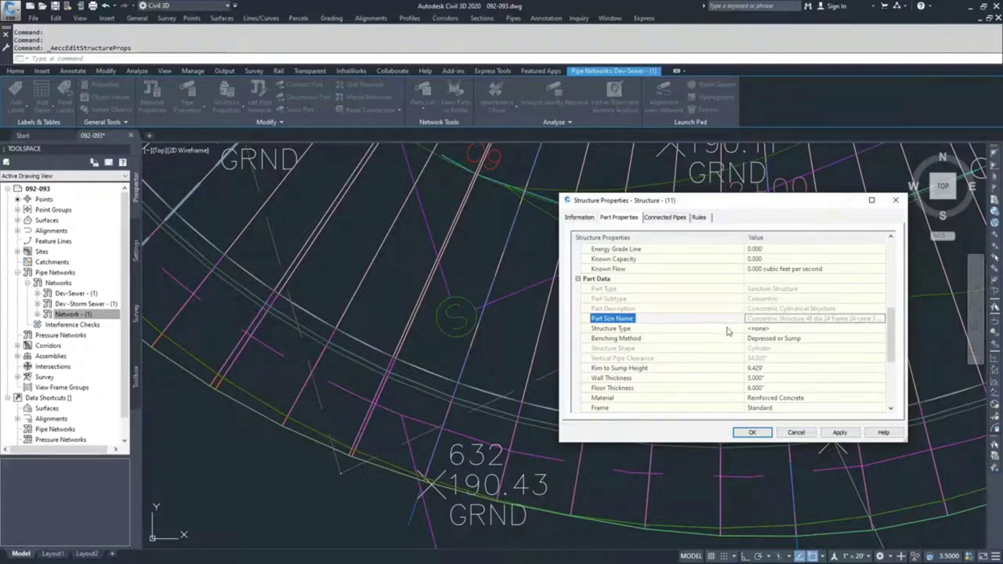
click(771, 329)
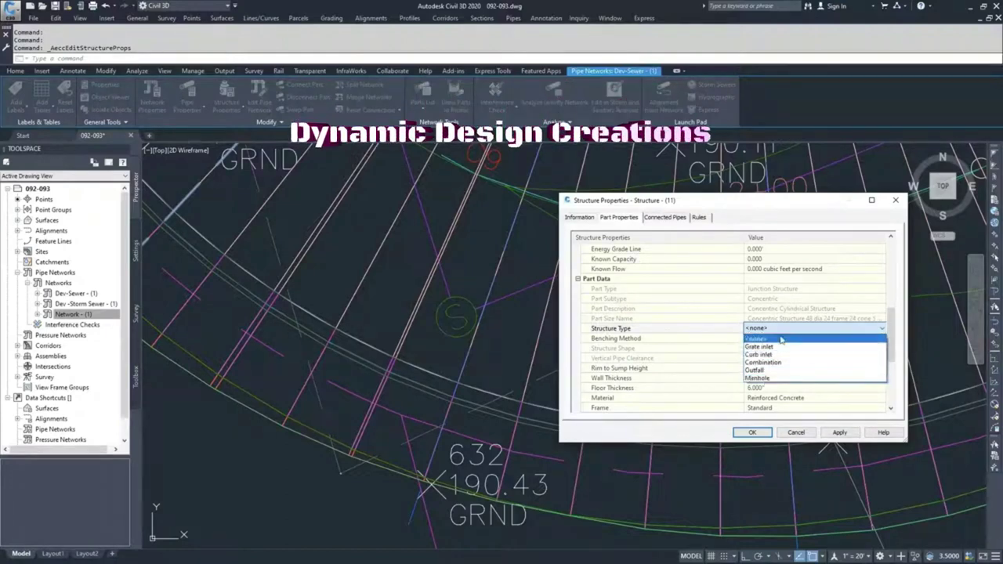
click(783, 330)
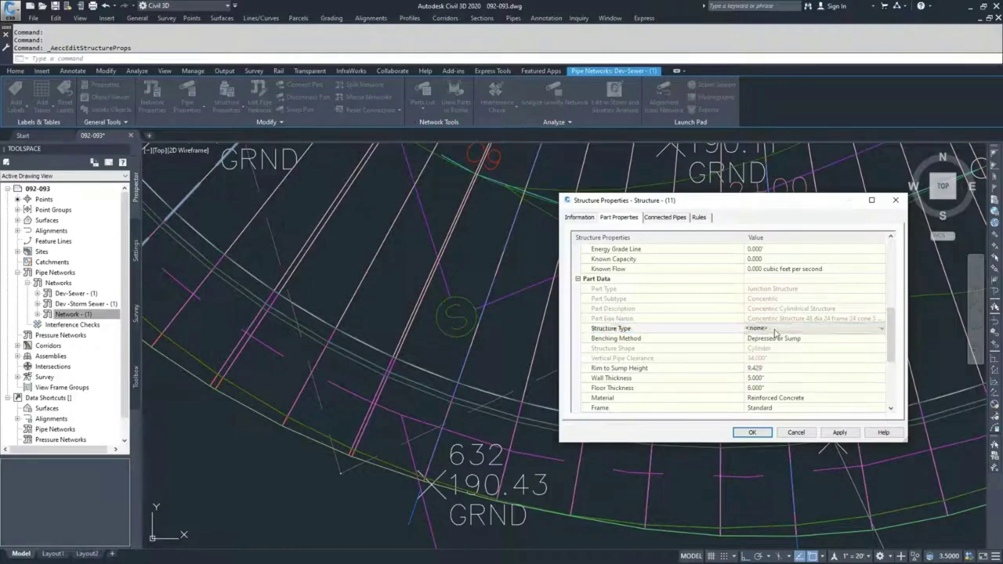
click(860, 331)
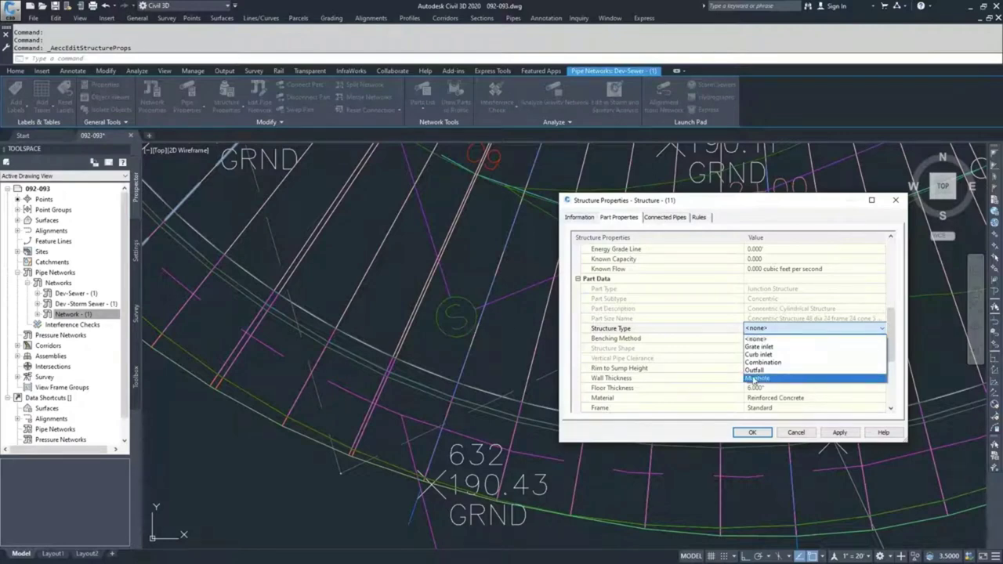
click(807, 338)
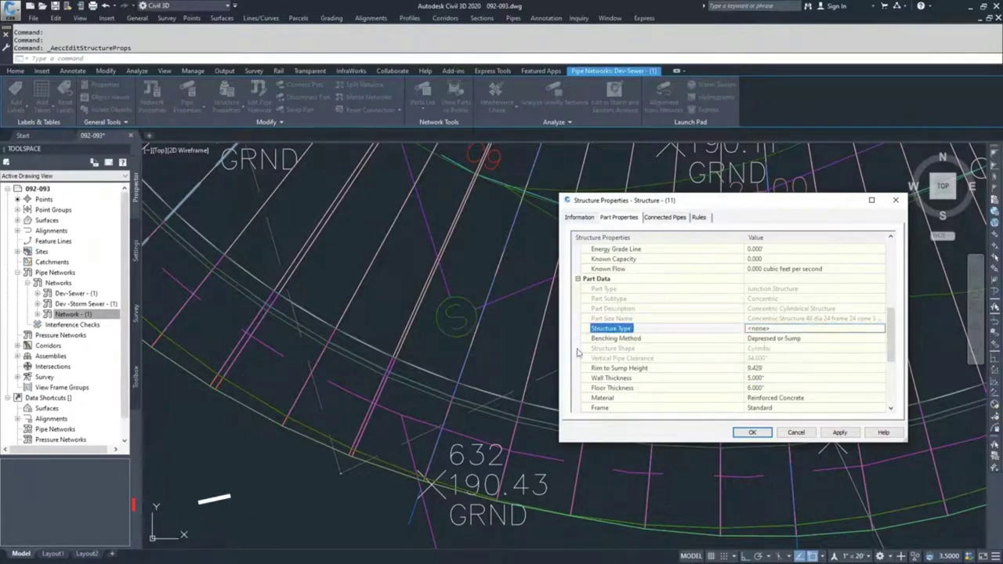
click(814, 339)
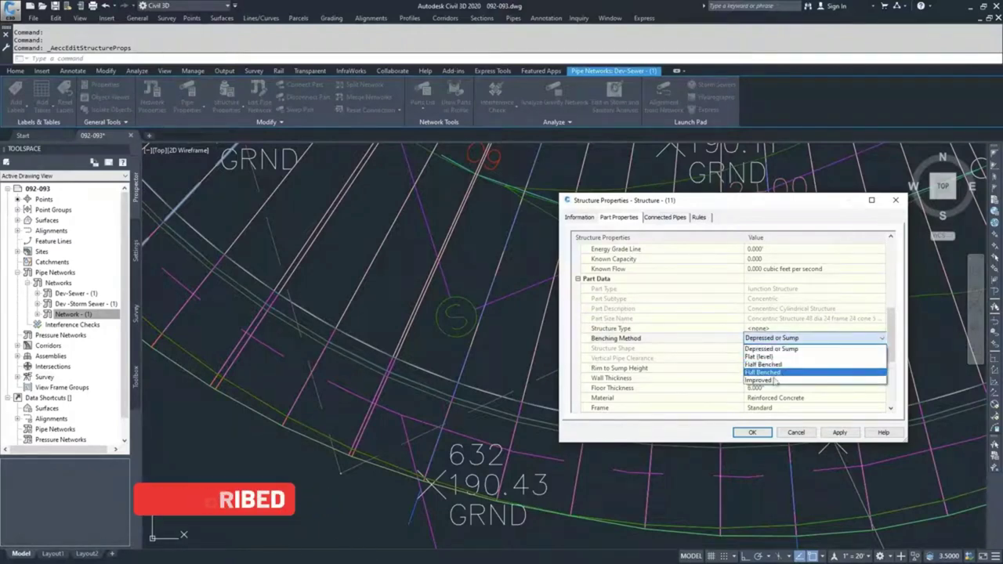
click(823, 342)
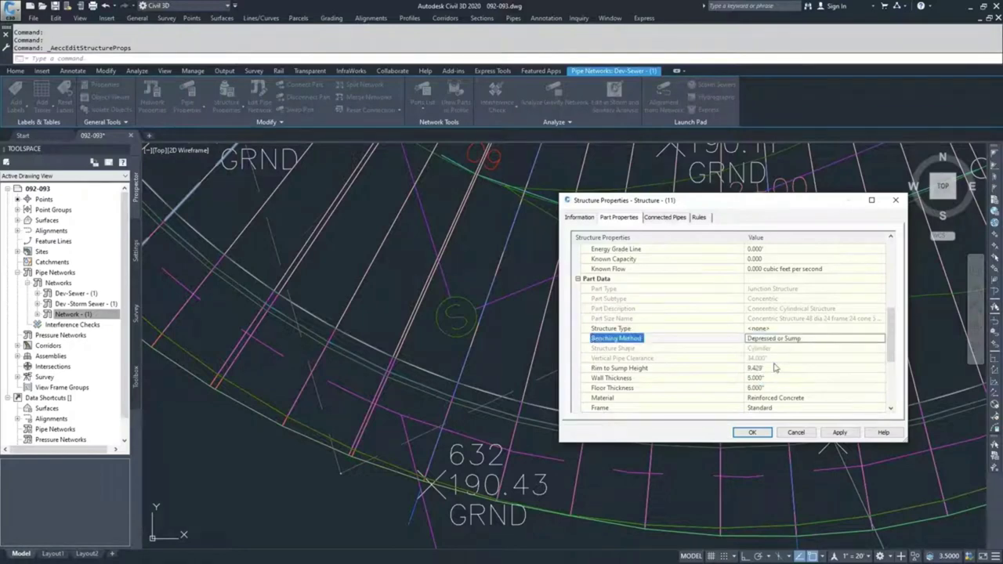
scroll(706, 366, down, 1)
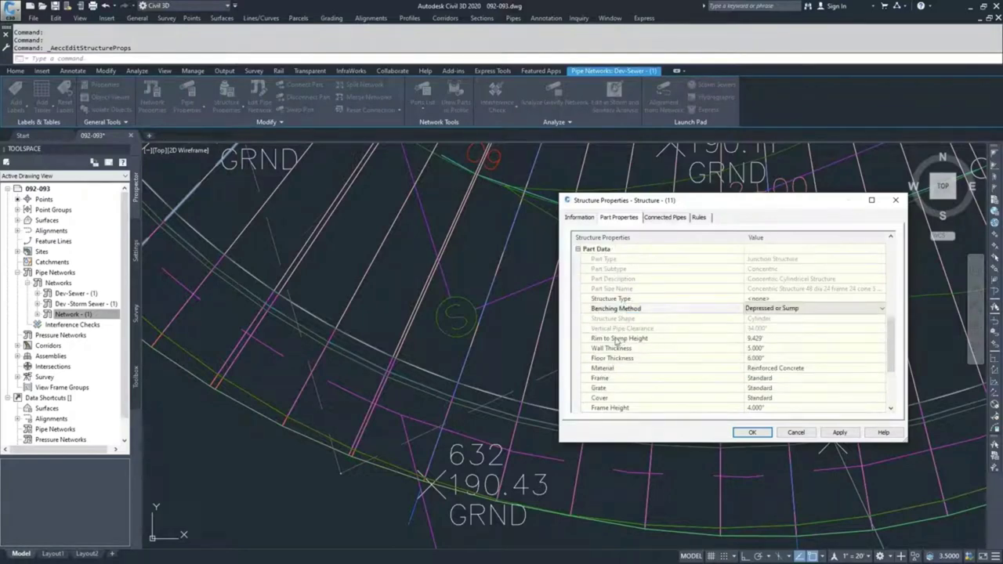
click(764, 338)
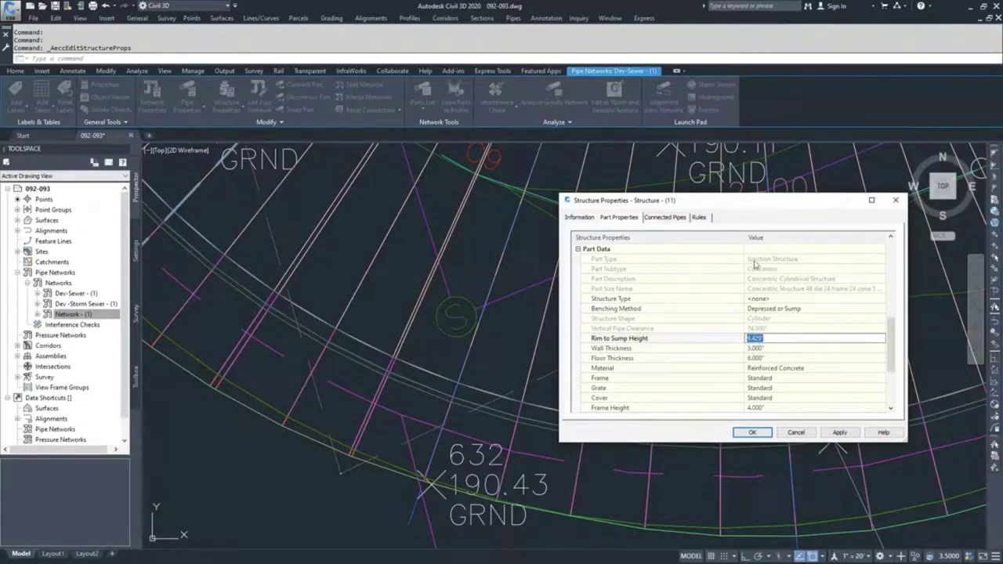
scroll(754, 298, up, 4)
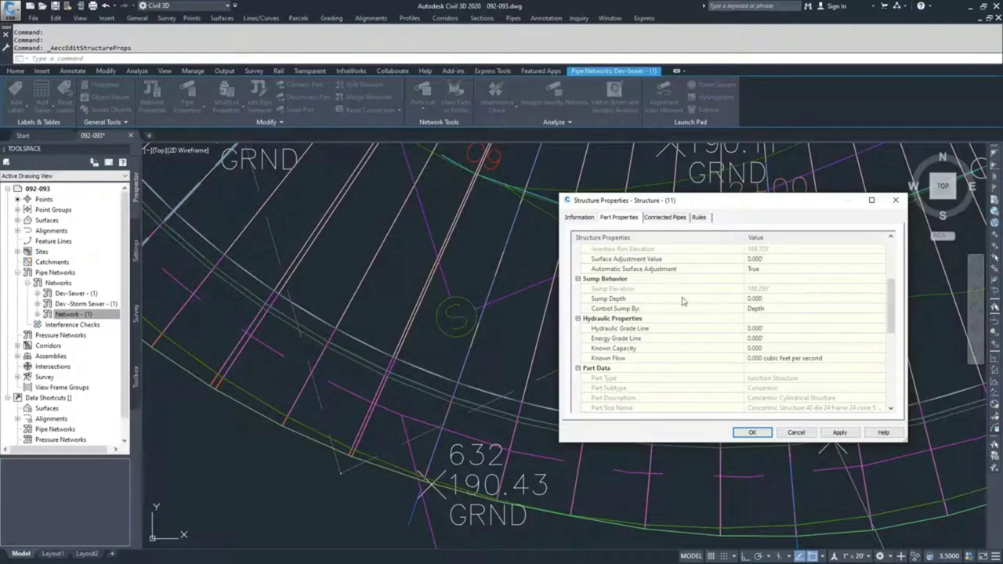
scroll(760, 270, down, 2)
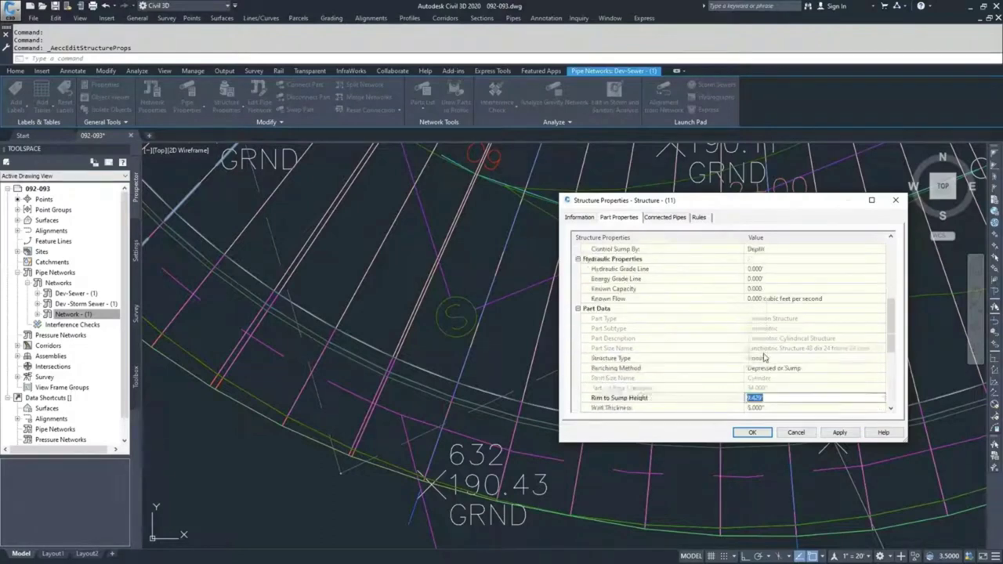
scroll(764, 313, down, 2)
text(4.429)
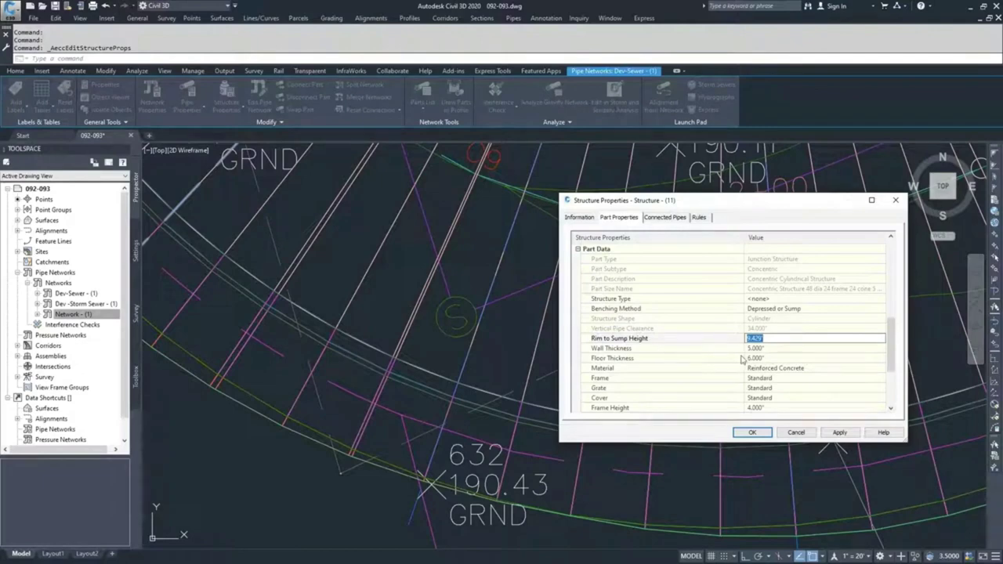
click(769, 350)
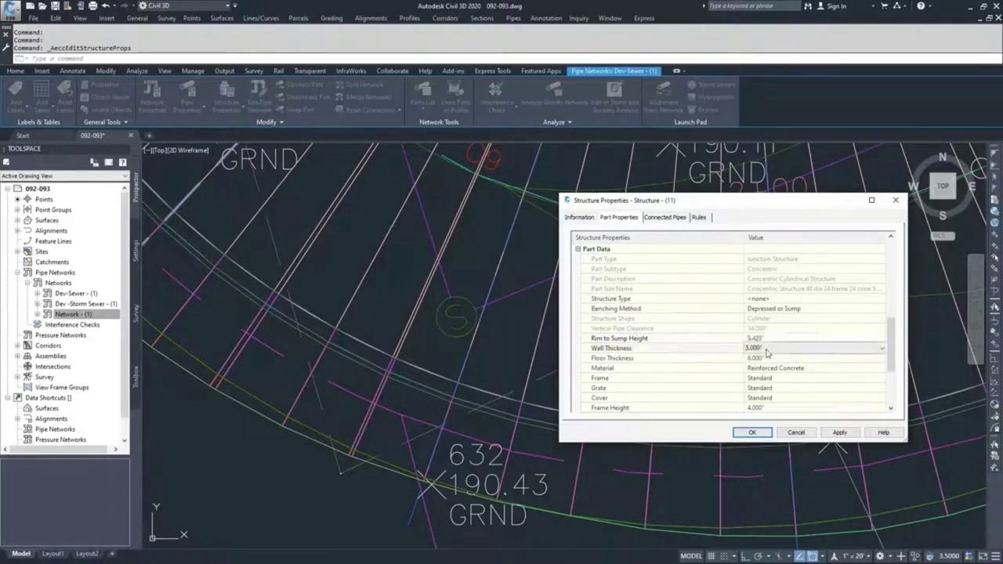
click(774, 348)
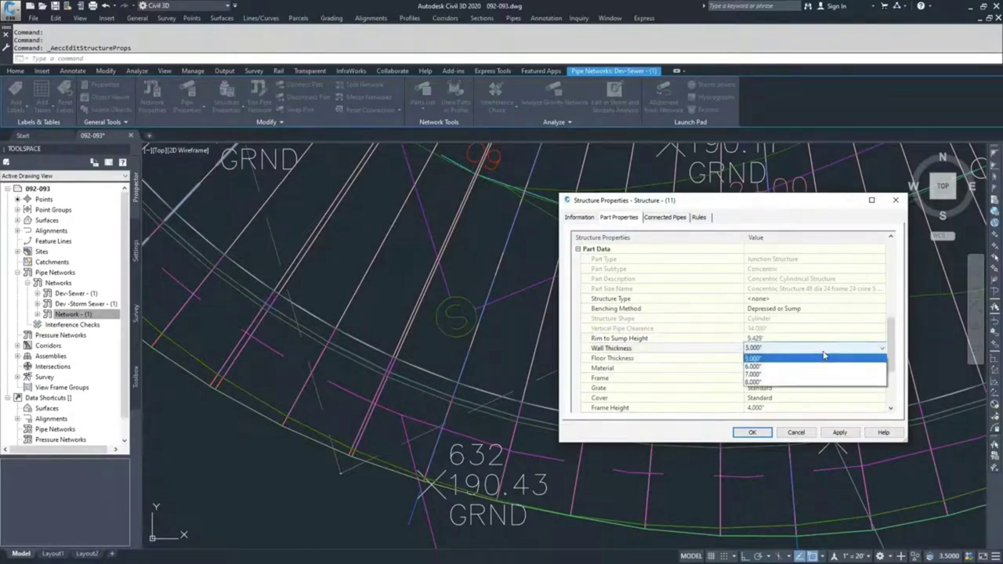
click(780, 357)
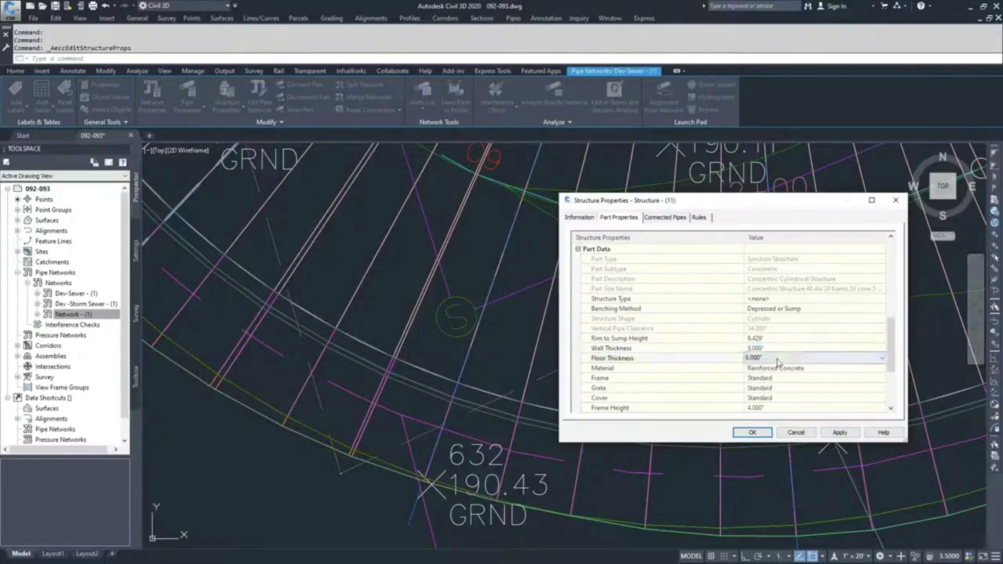
click(777, 358)
click(776, 368)
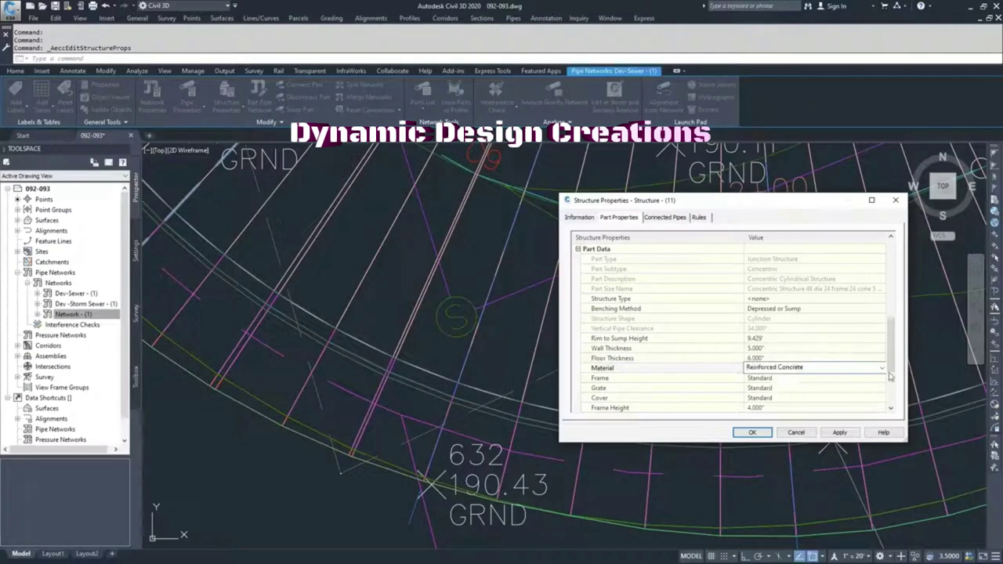
click(883, 372)
click(882, 376)
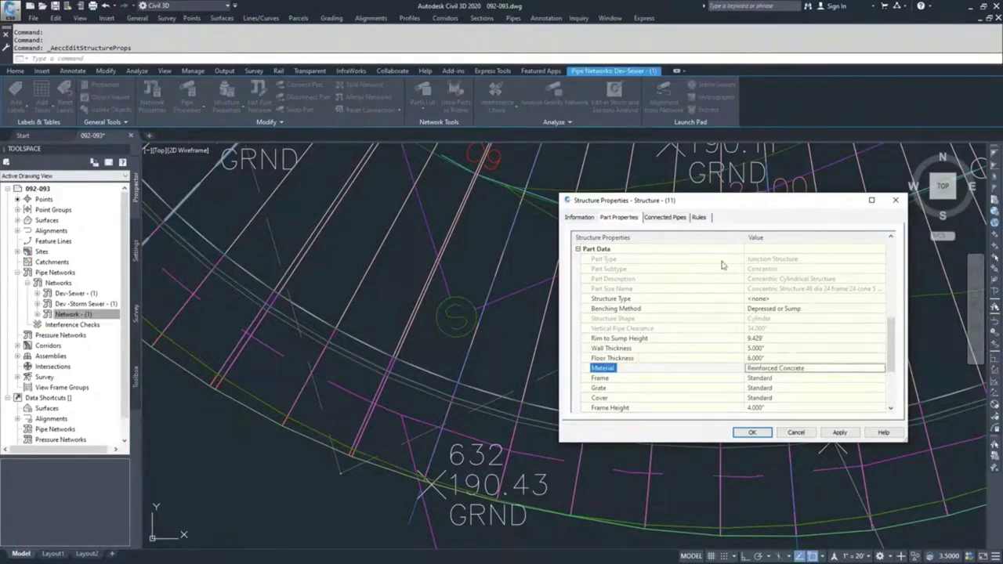
click(826, 368)
click(883, 367)
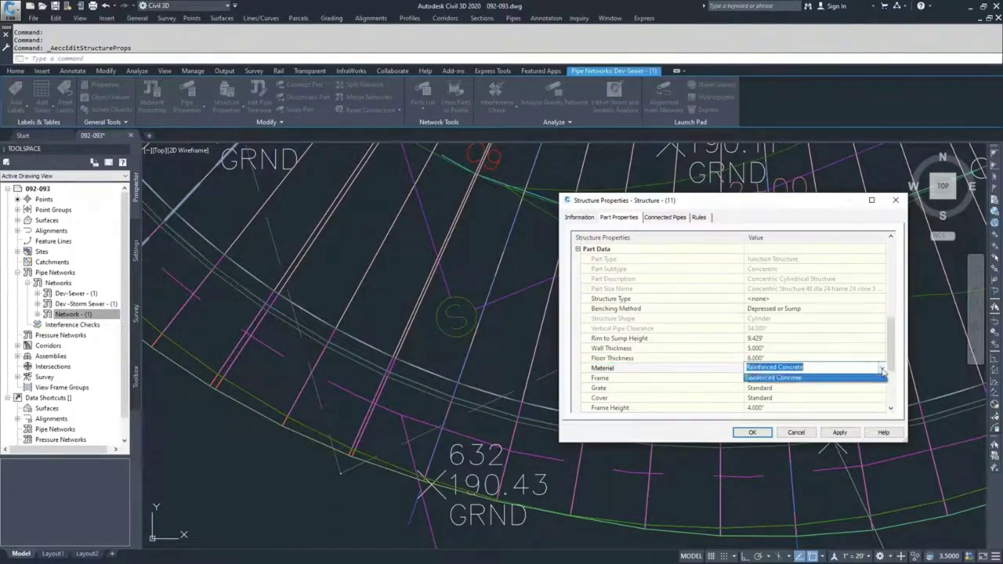
click(883, 368)
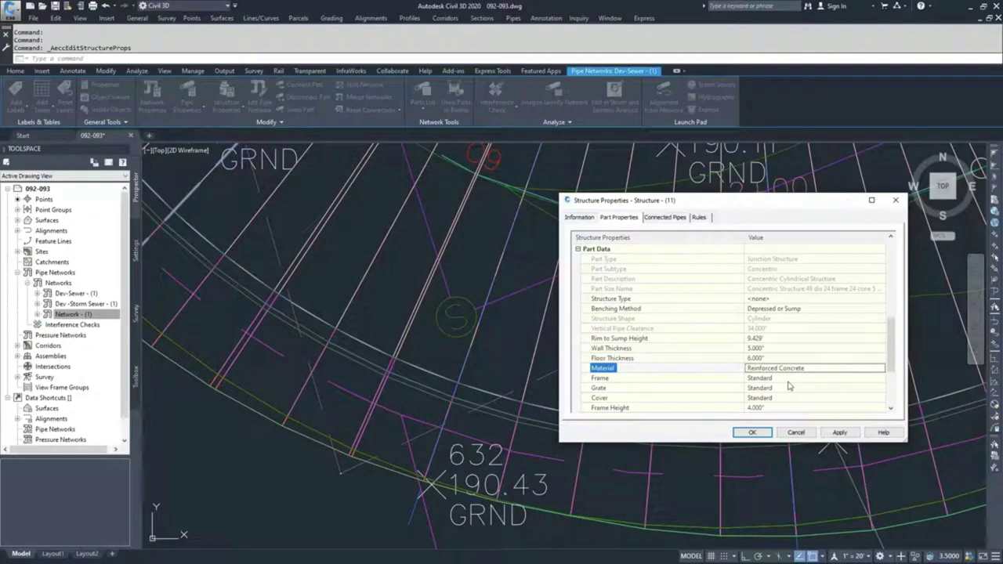
click(779, 379)
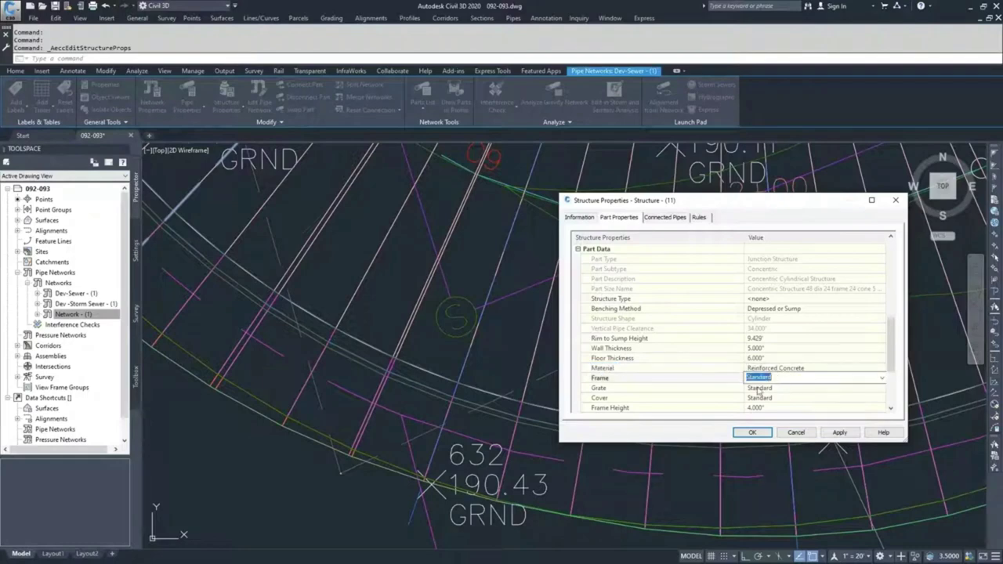
click(883, 379)
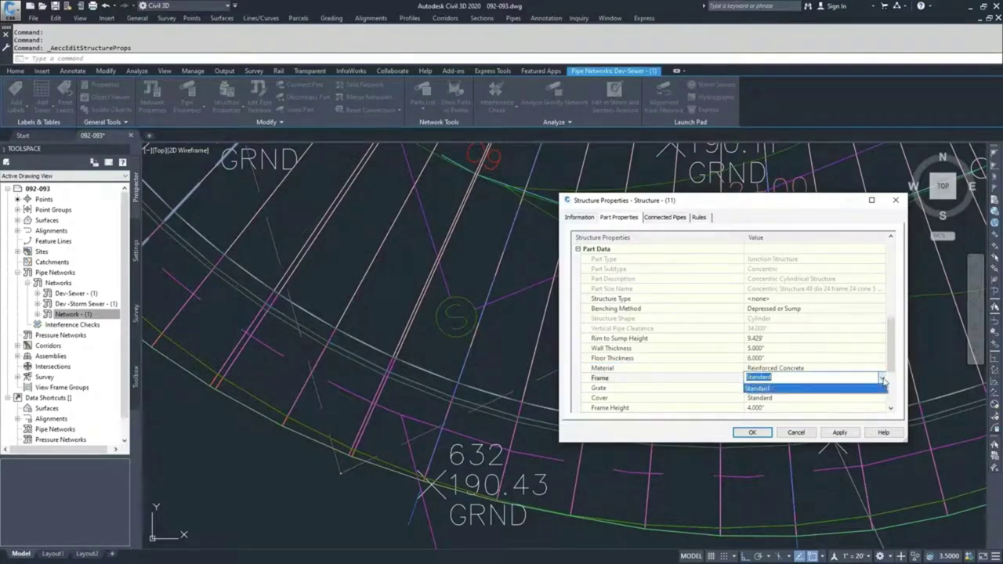
click(879, 389)
click(879, 398)
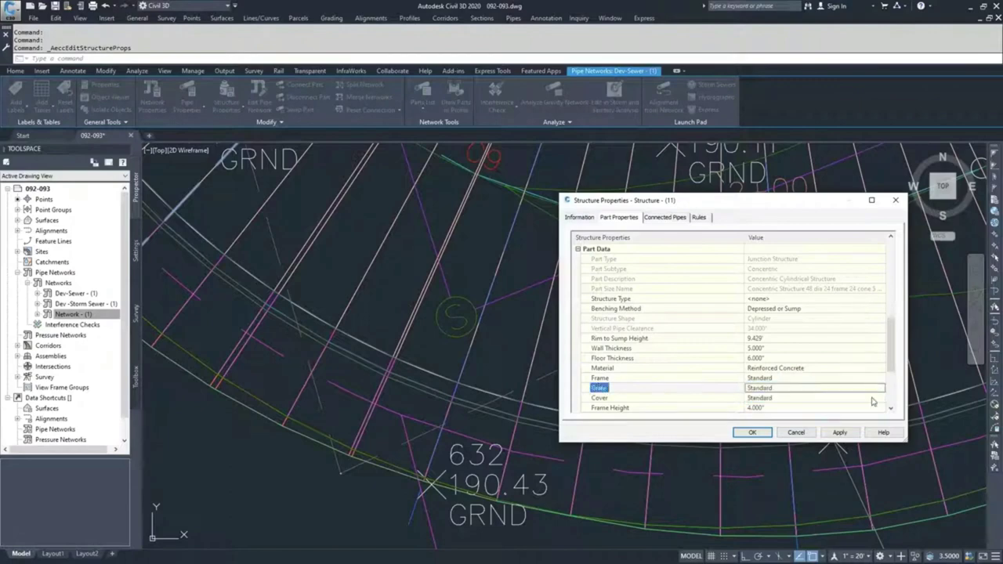
click(882, 398)
scroll(809, 380, down, 1)
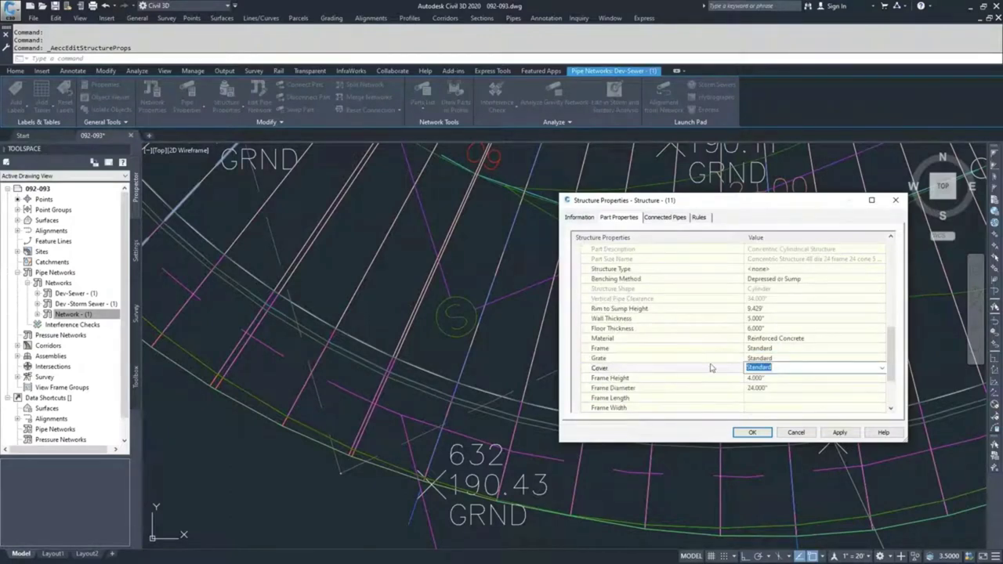
click(621, 379)
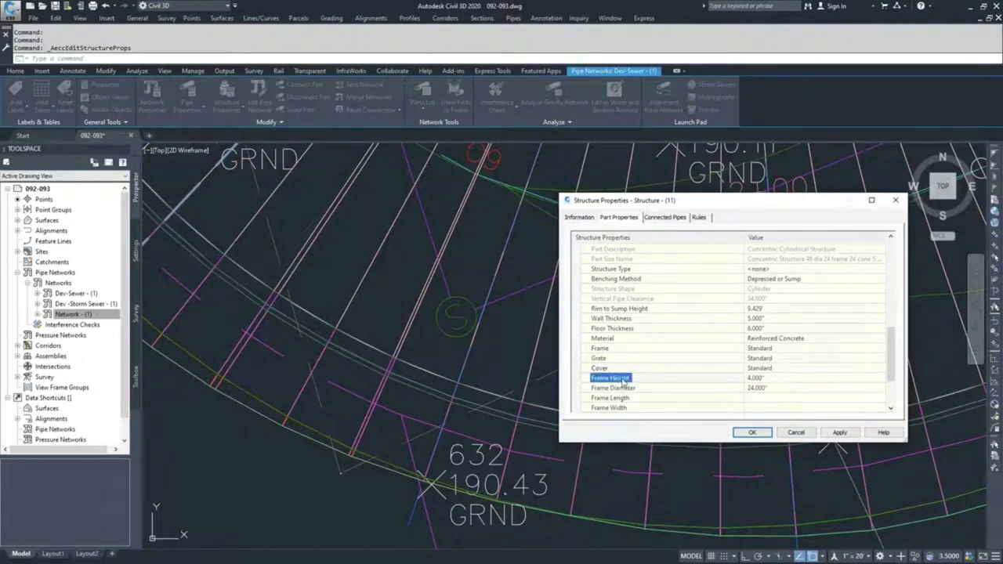
scroll(624, 379, down, 1)
click(627, 358)
click(625, 369)
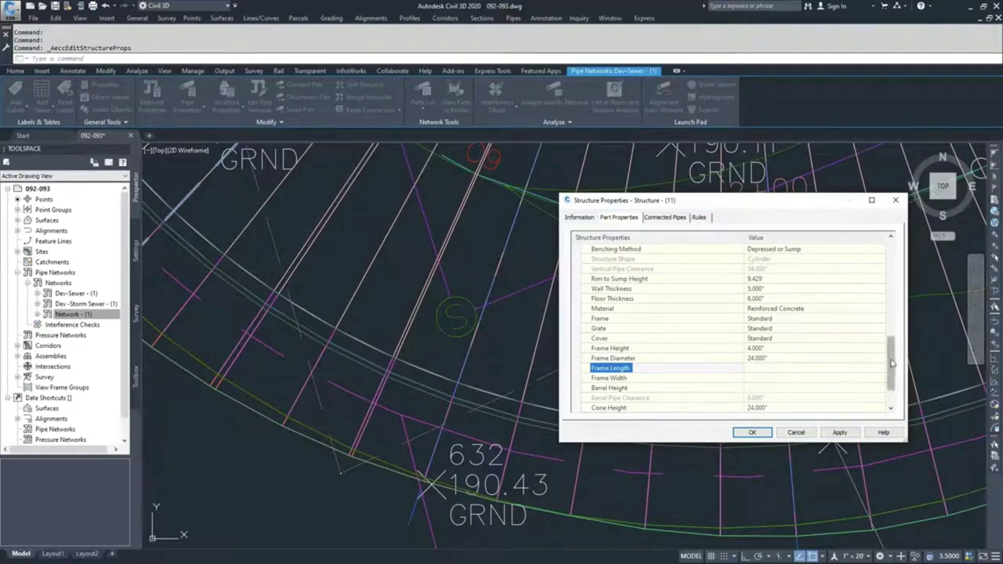
scroll(892, 380, down, 2)
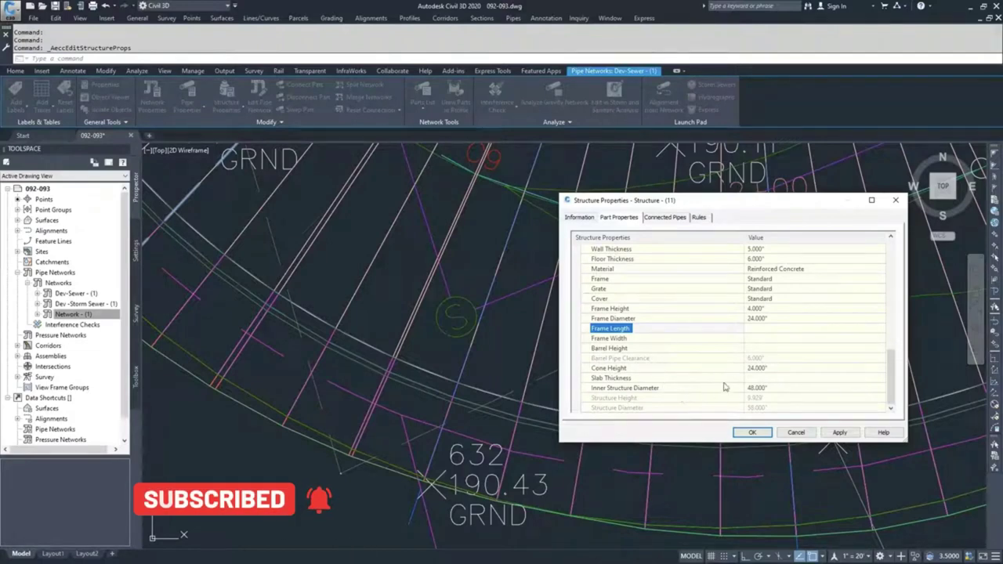
Show the two connected 12" PVC pipes' inverts, slopes (1.00% in, -1.00% out) and direction.
click(664, 217)
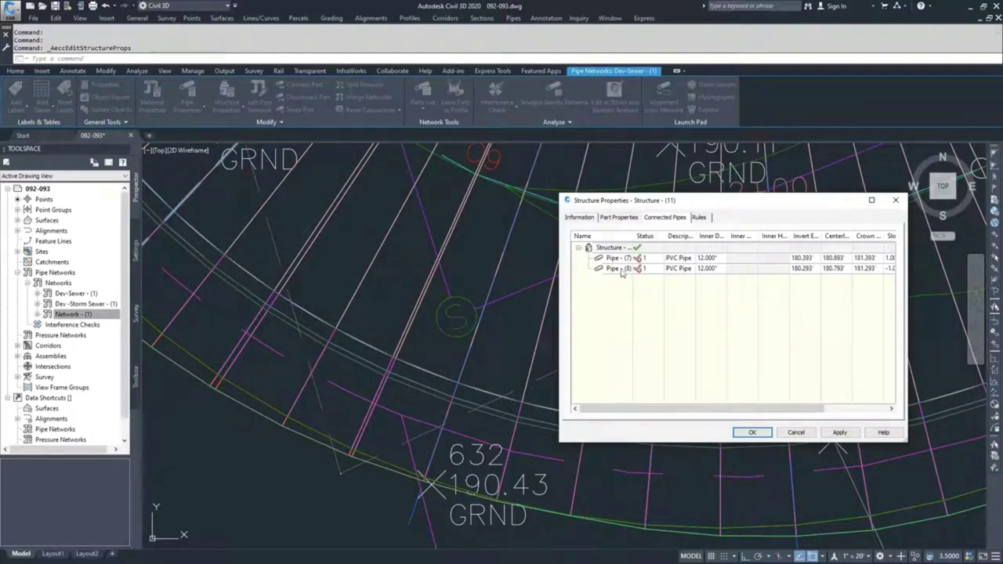
drag(702, 408, 745, 408)
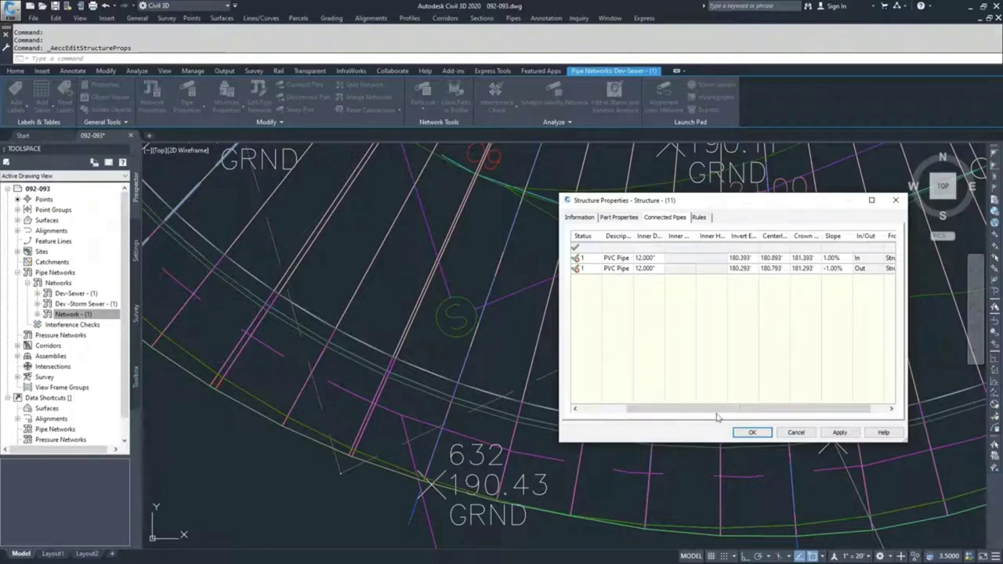
drag(716, 408, 740, 408)
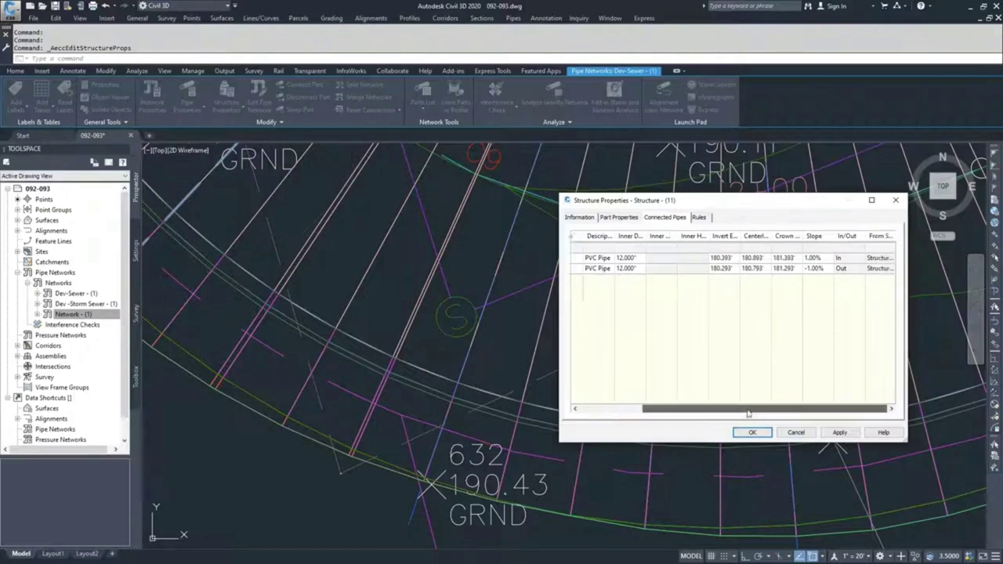
Keep the Basic rule set on the Rules tab and open it for editing.
click(708, 219)
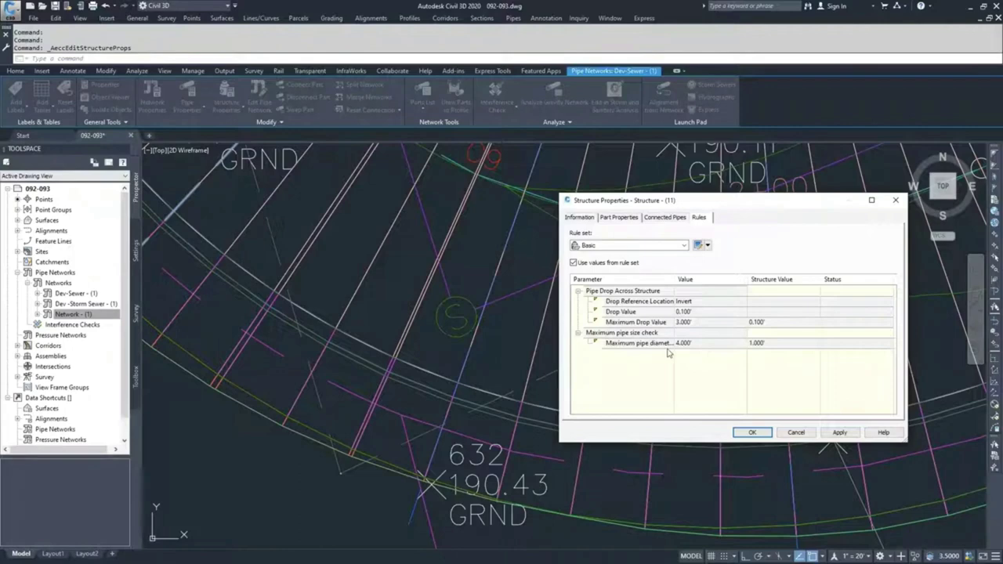
click(656, 248)
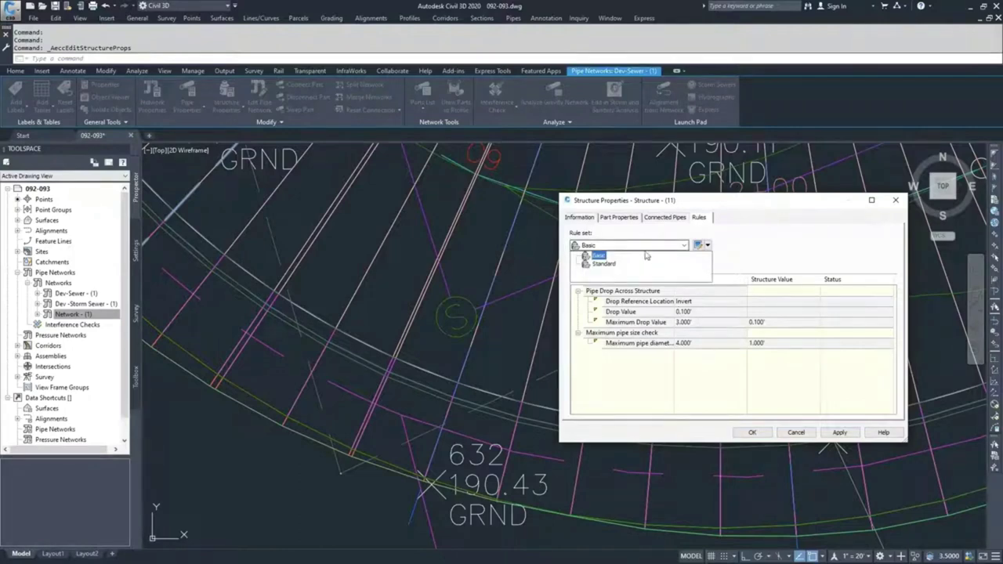
click(635, 249)
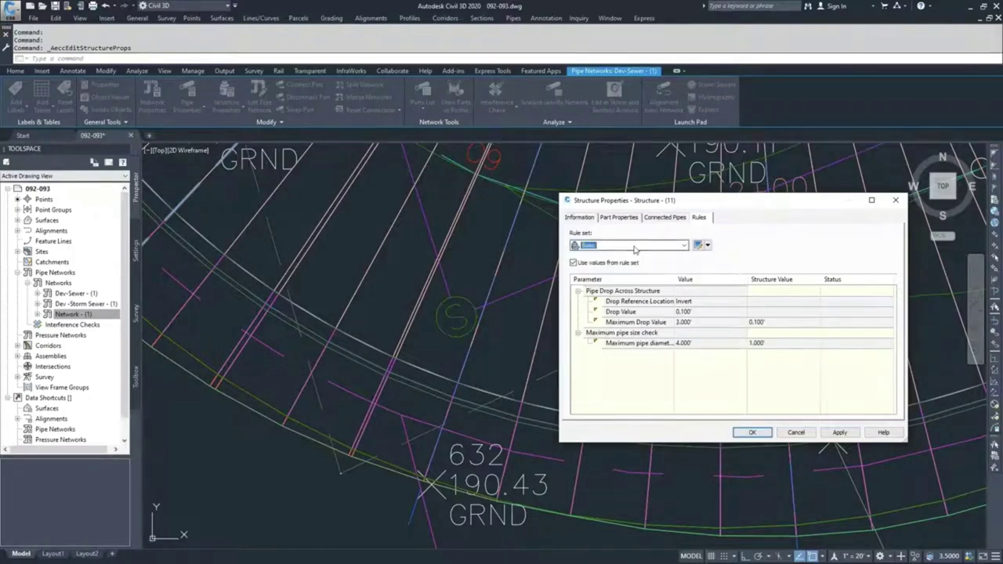
click(698, 245)
Add a Pipe Drop Across Structure rule, then cancel the rule set and structure properties.
drag(567, 173, 423, 165)
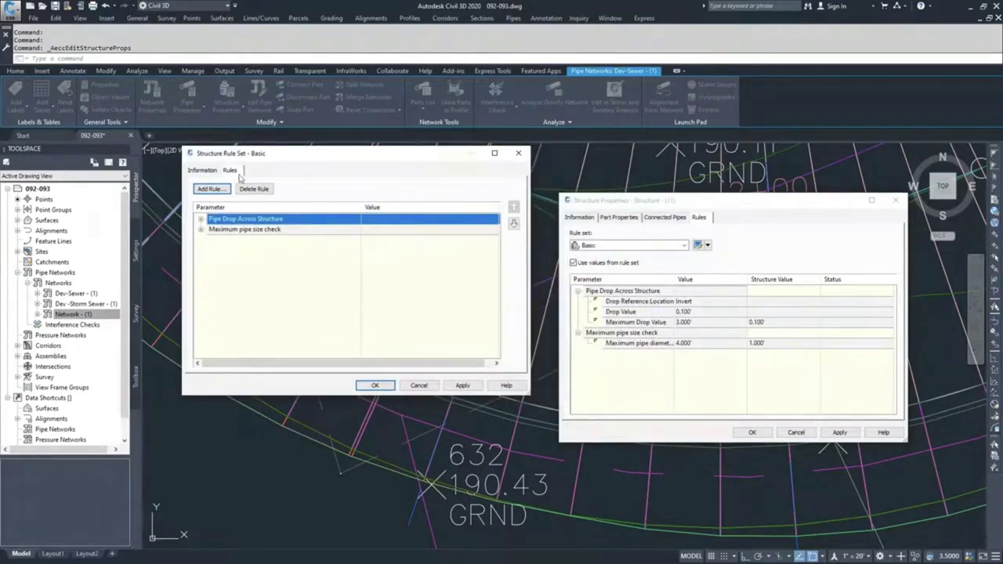
click(202, 172)
click(230, 171)
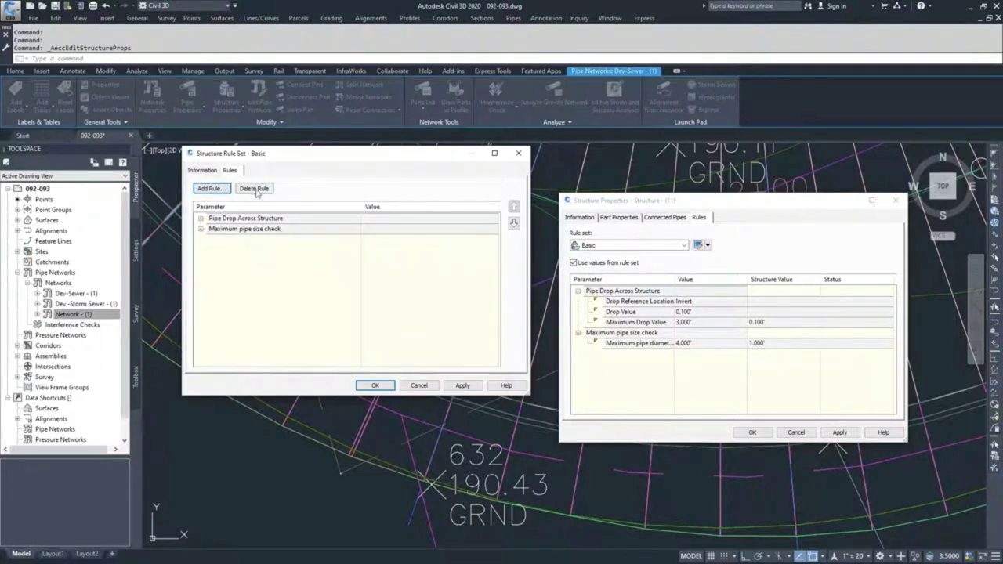
click(211, 188)
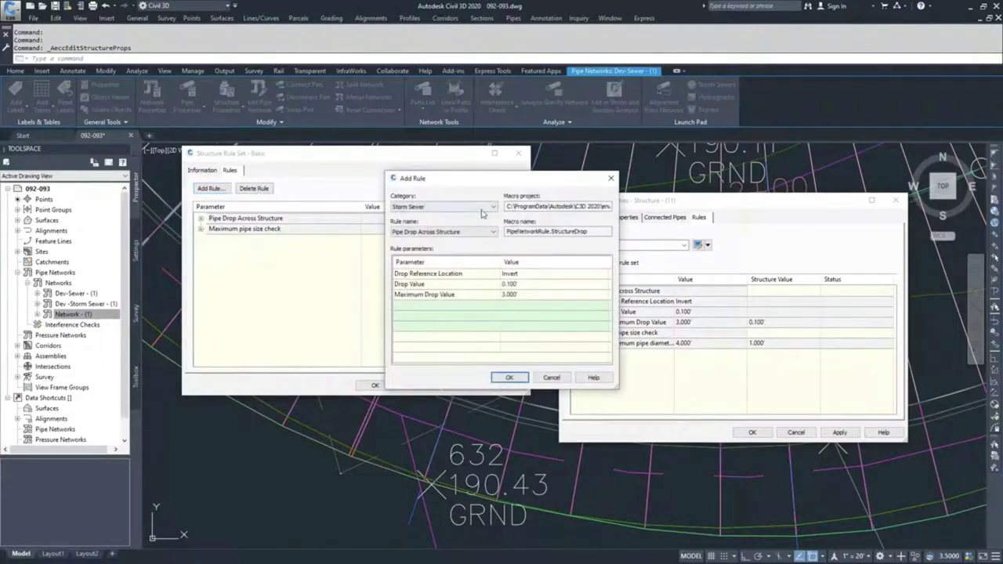
click(484, 211)
click(439, 213)
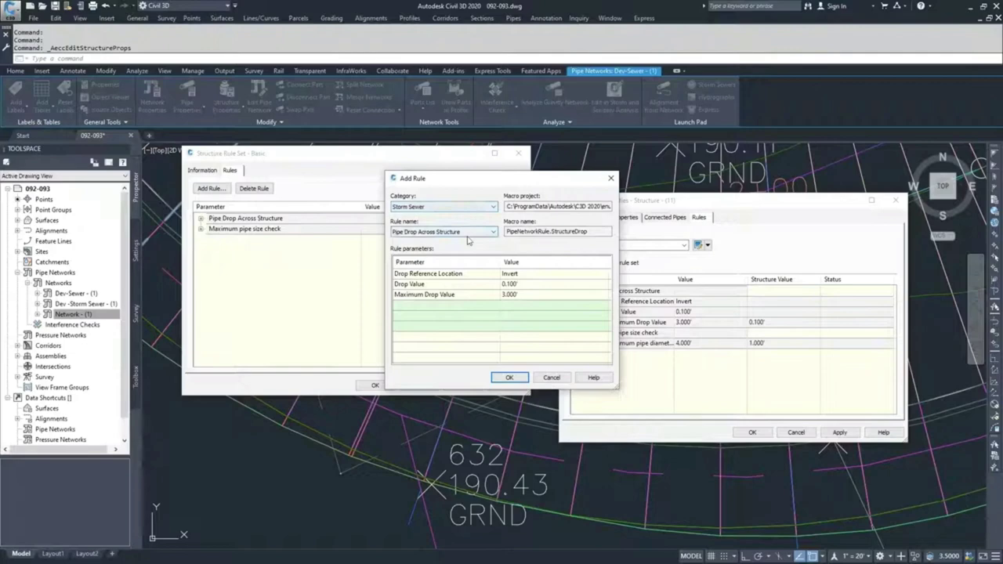
click(468, 232)
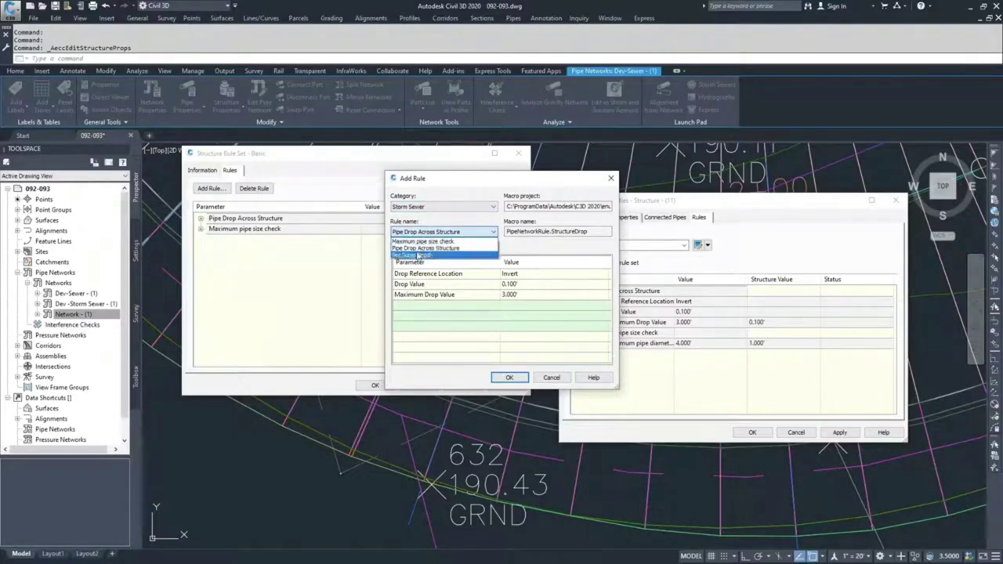
click(470, 248)
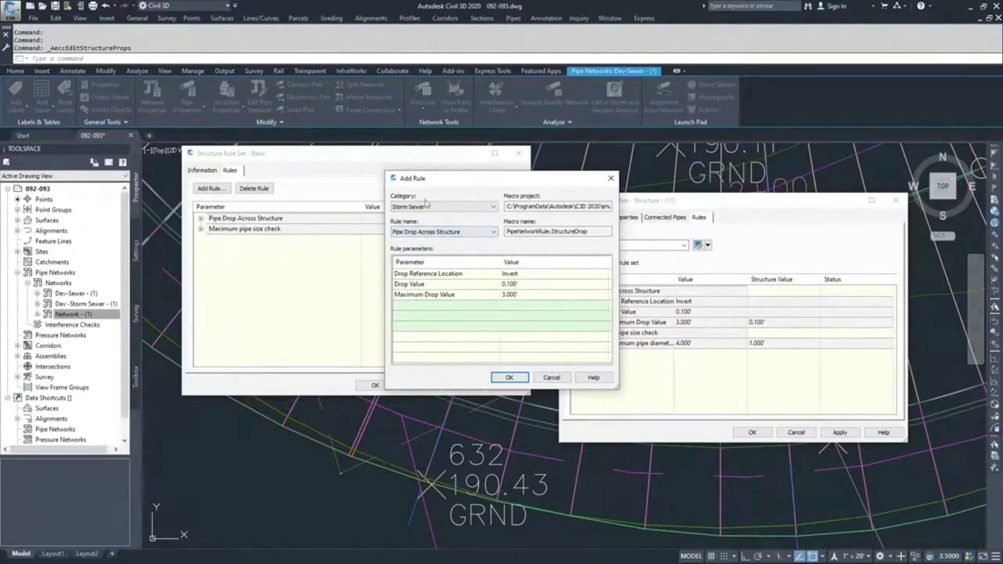
click(506, 378)
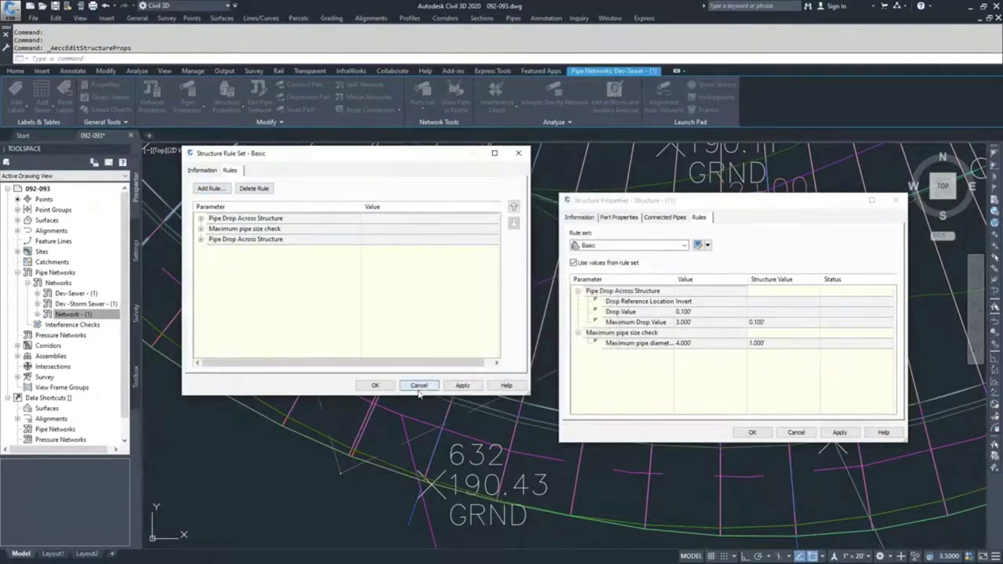
click(418, 386)
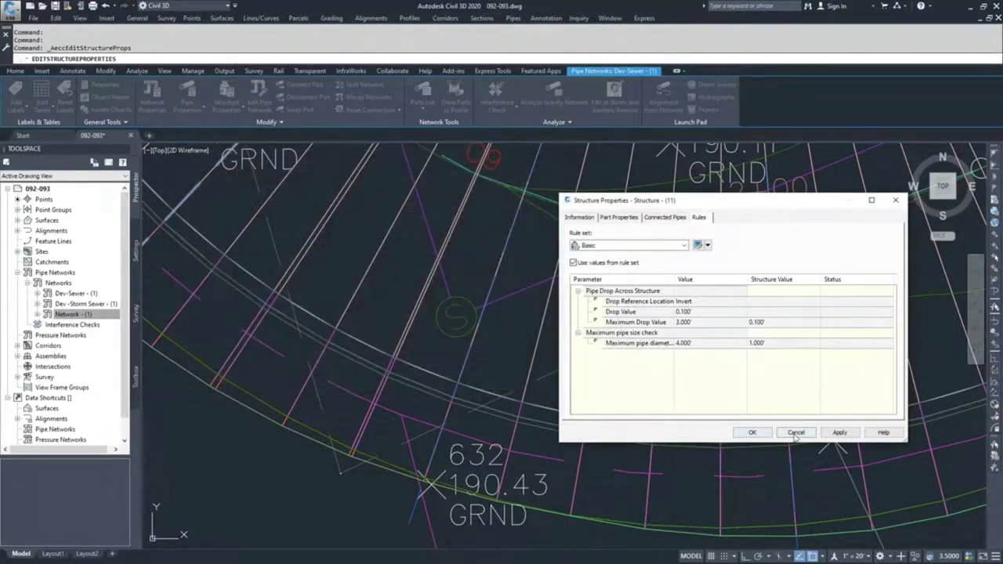
click(752, 432)
Select the sewer pipe from the manhole and check its properties' Rules tab.
key(Escape)
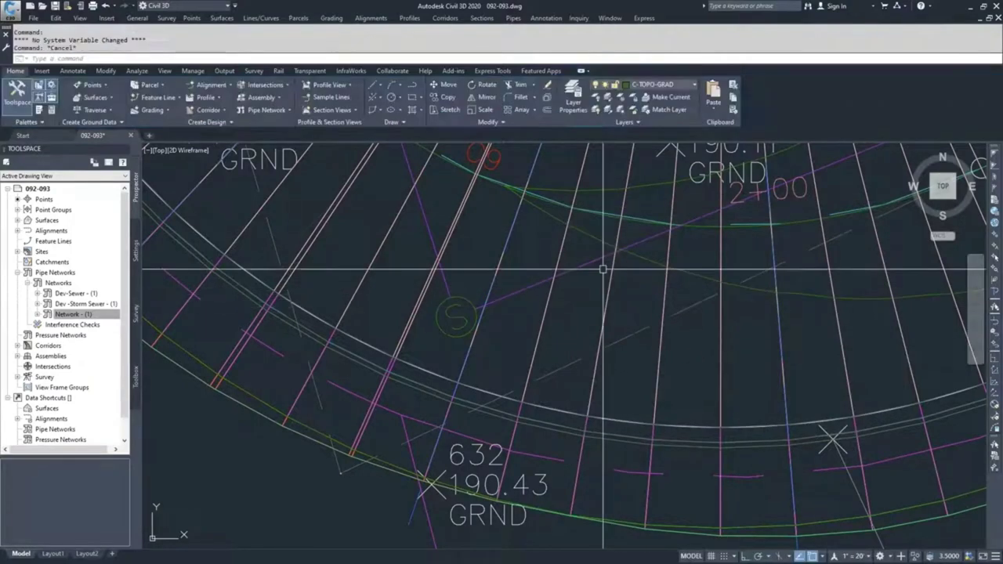
click(453, 317)
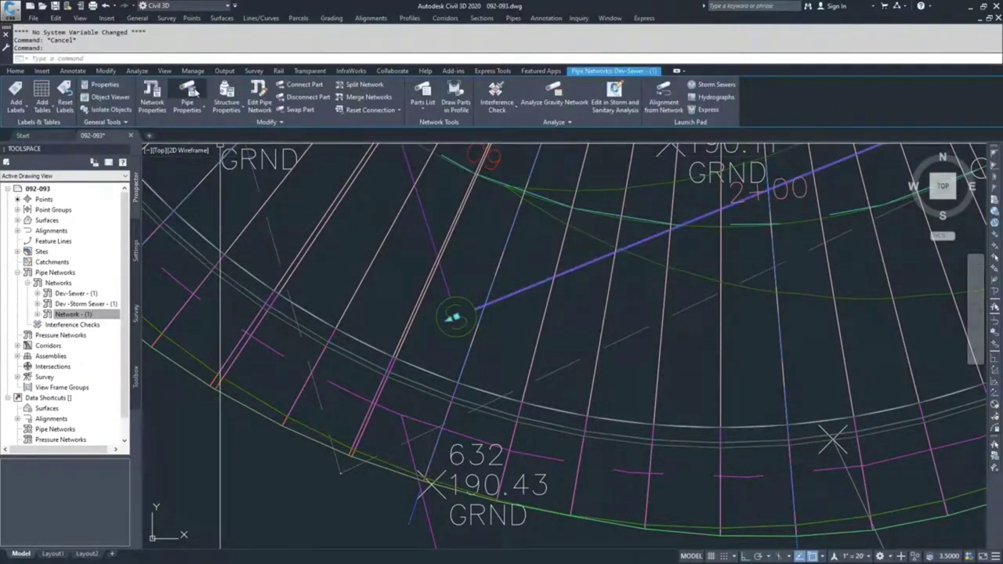
click(188, 94)
click(387, 181)
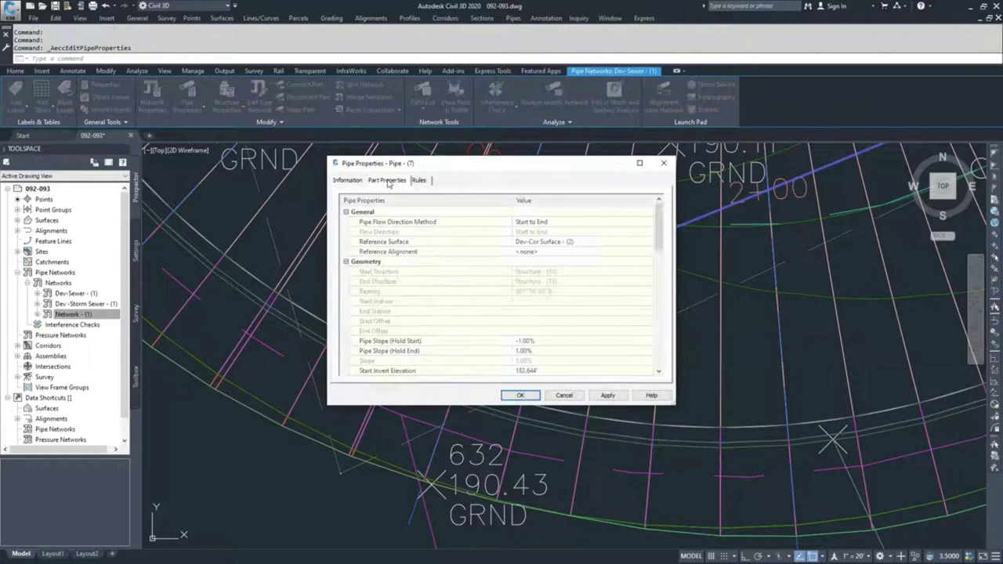
click(419, 181)
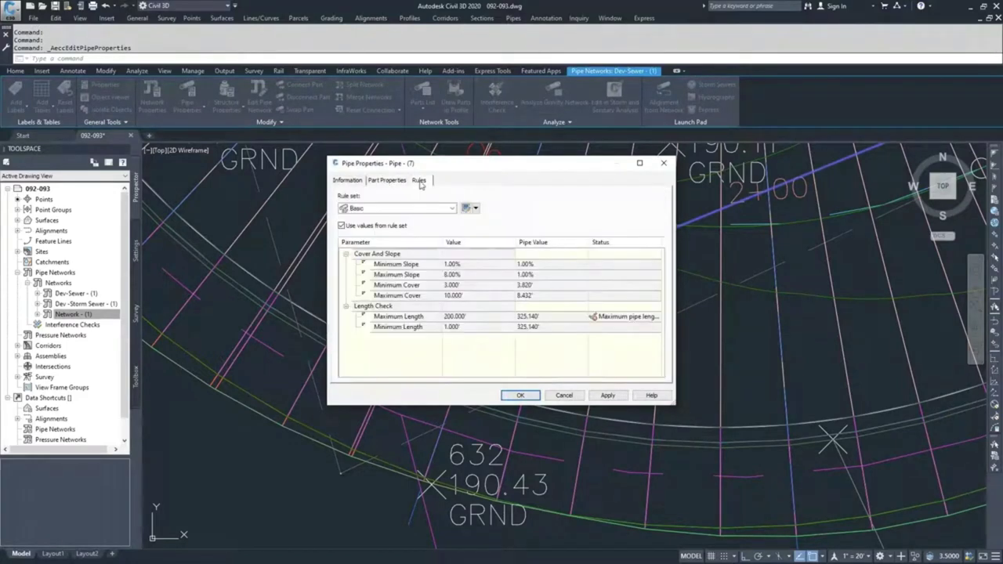
click(390, 182)
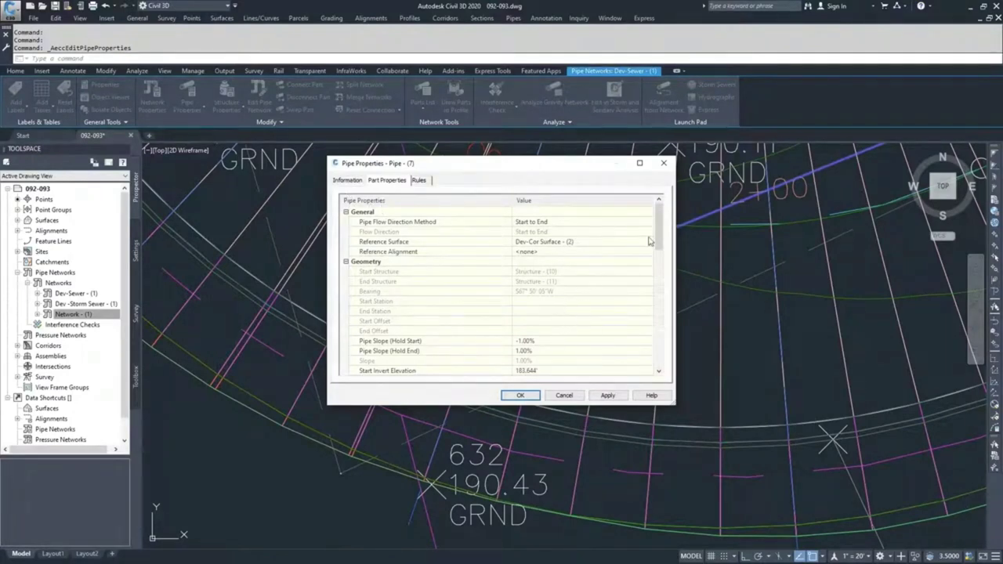
Scroll through Pipe - (7) part properties, then cancel and clear the selection.
scroll(648, 241, down, 4)
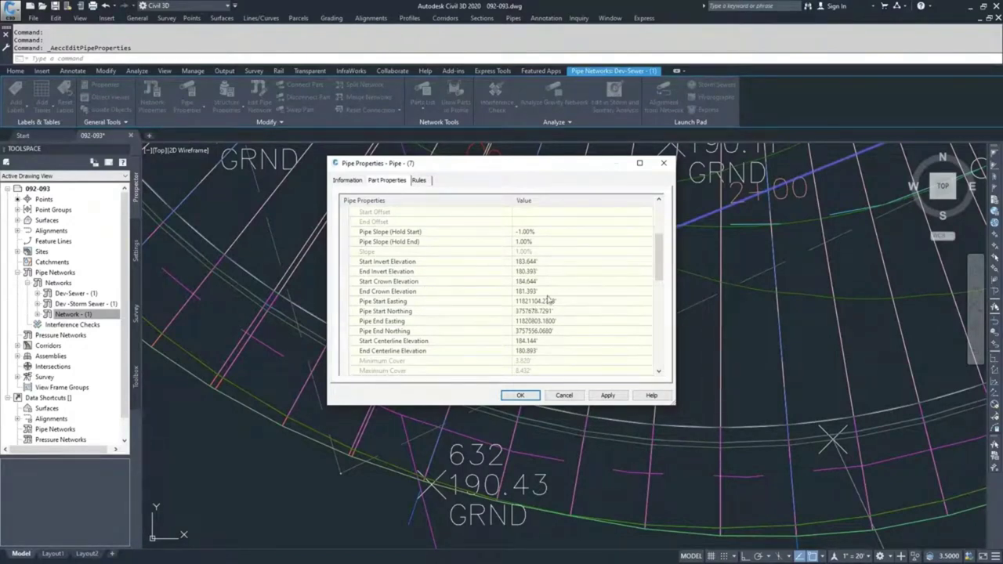
drag(661, 265, 661, 342)
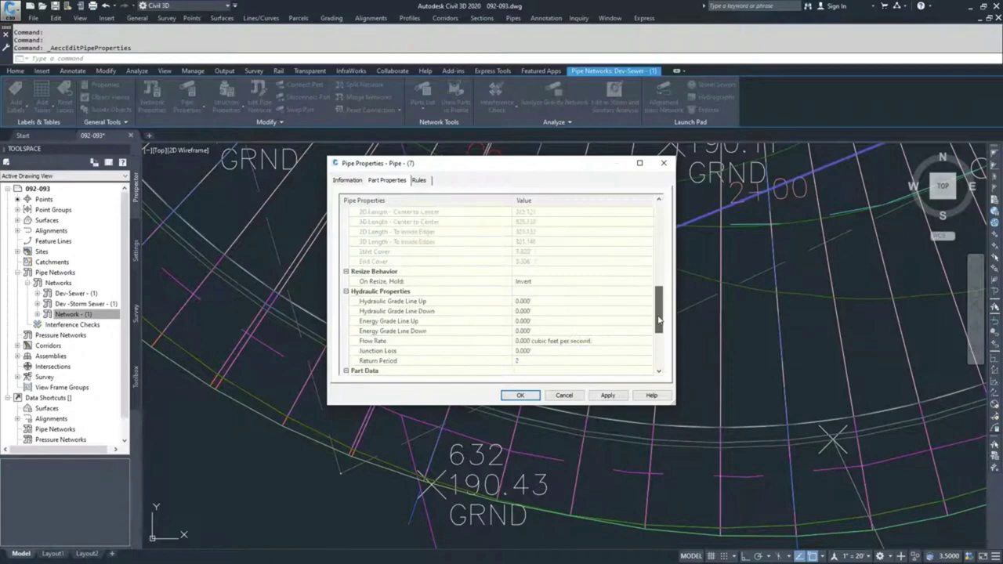
scroll(660, 342, up, 1)
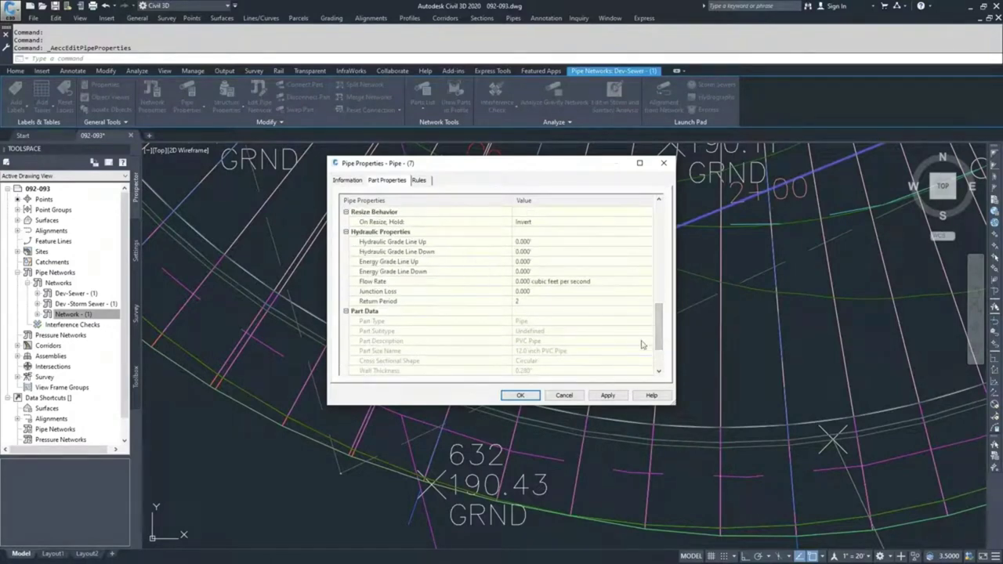
scroll(662, 342, down, 3)
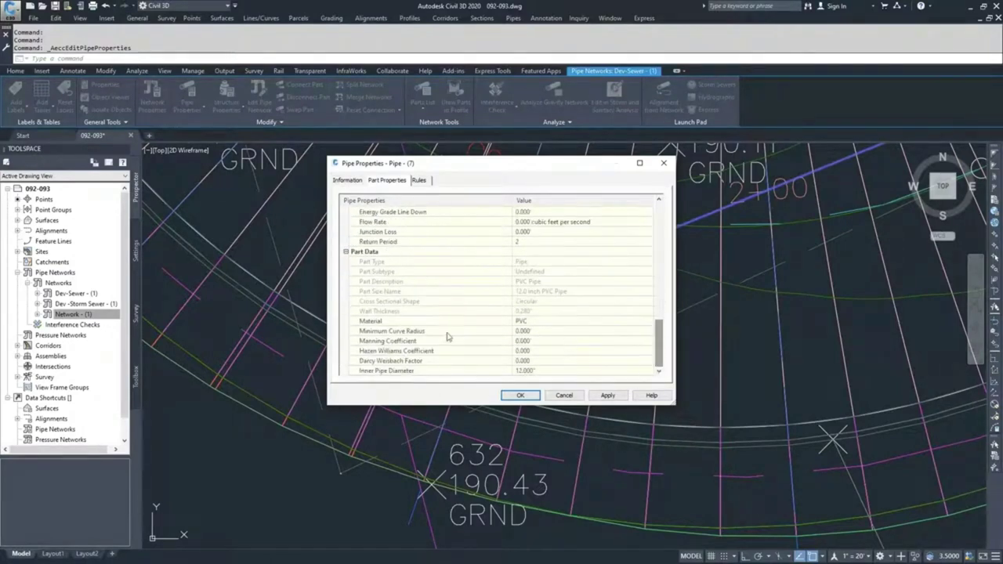
click(565, 396)
key(Escape)
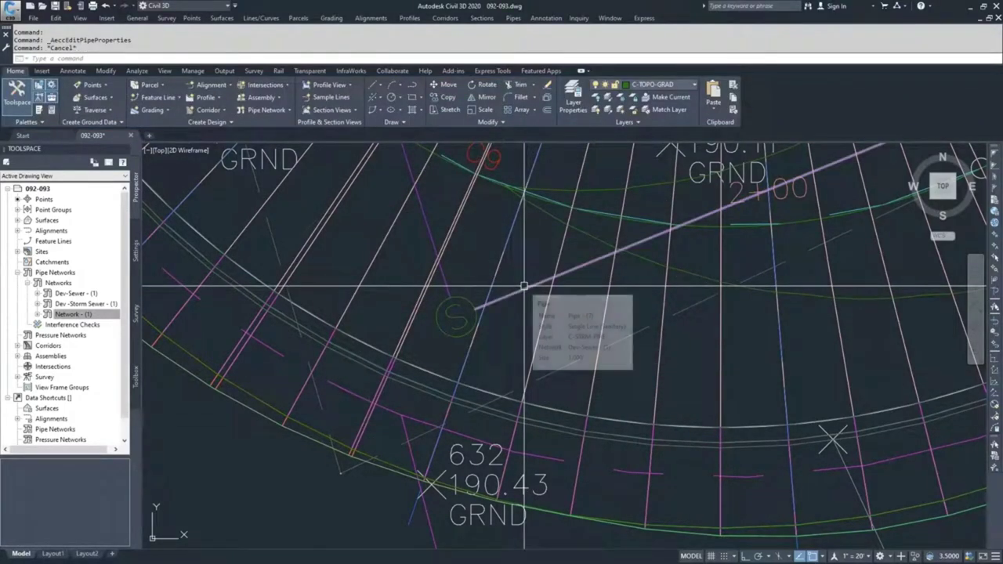
Select the manhole and open the Dev-Sewer layout tools with the Panorama structures table.
click(456, 311)
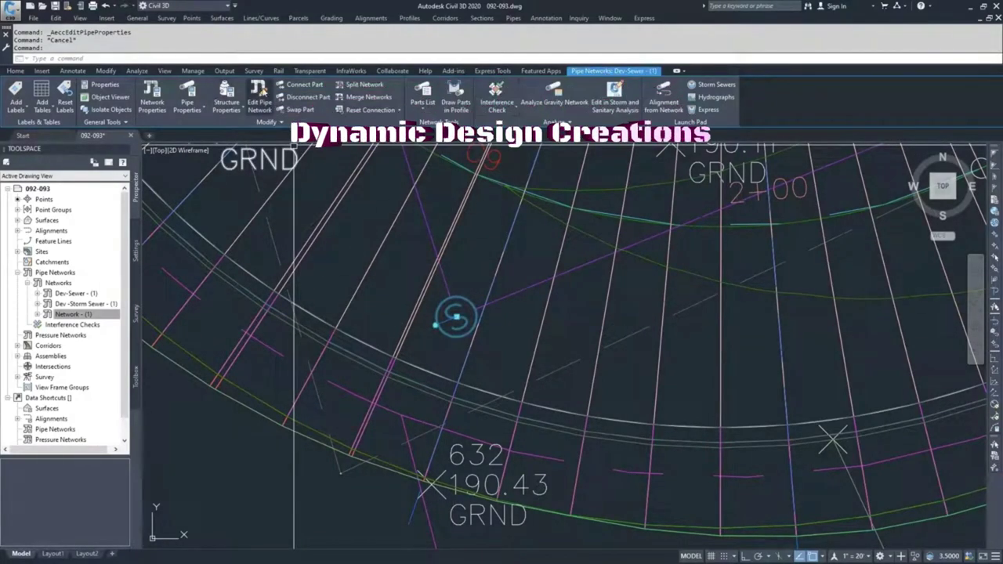
click(258, 102)
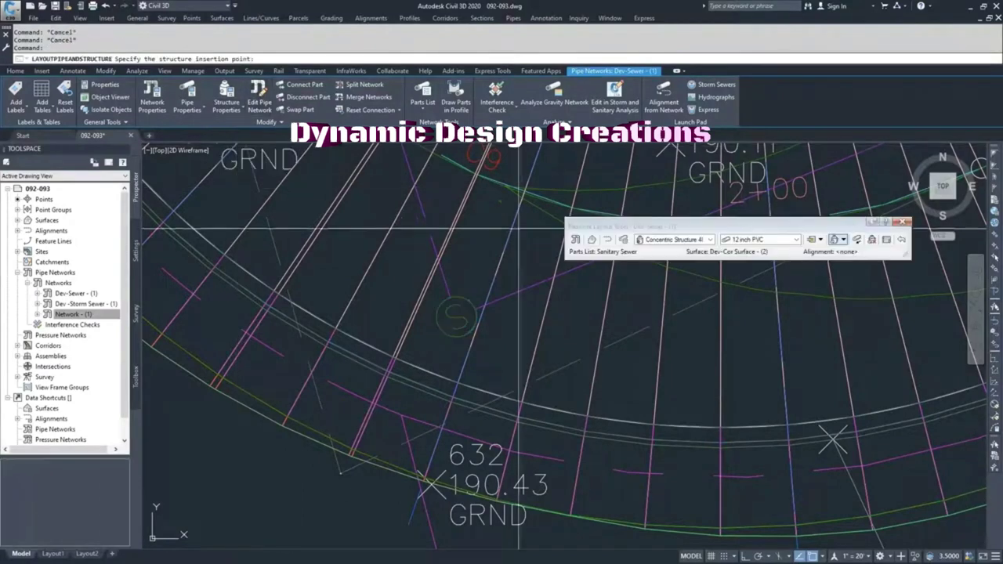
click(886, 240)
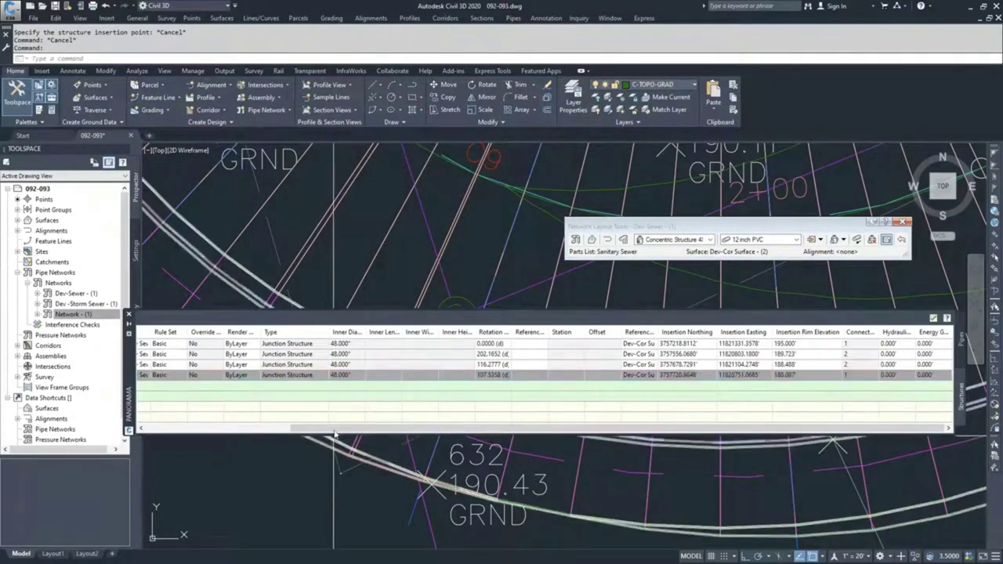
Scroll the Panorama and switch between the four structures and three pipes tables.
drag(326, 428, 181, 433)
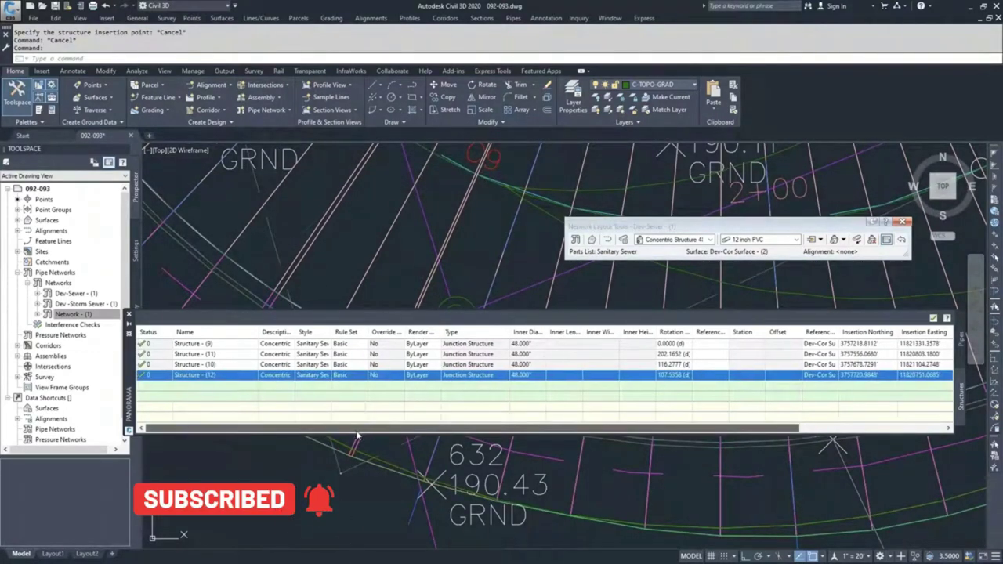
drag(356, 429, 480, 428)
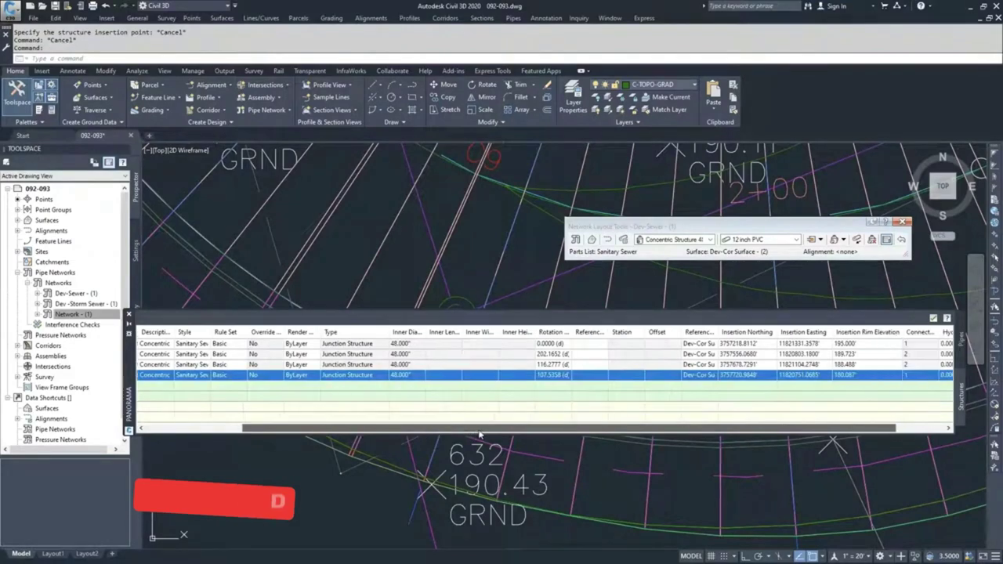
click(948, 429)
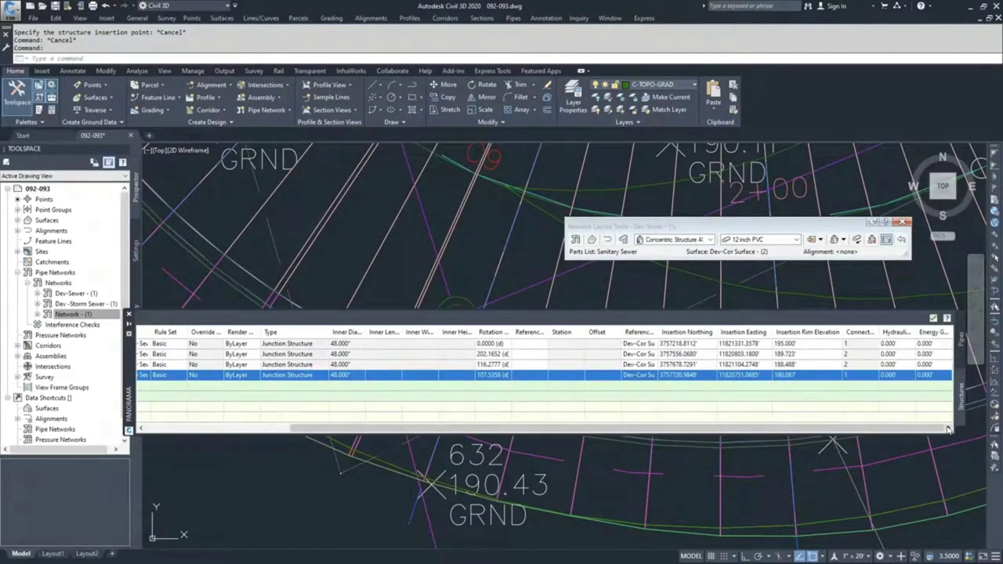
click(961, 357)
click(959, 401)
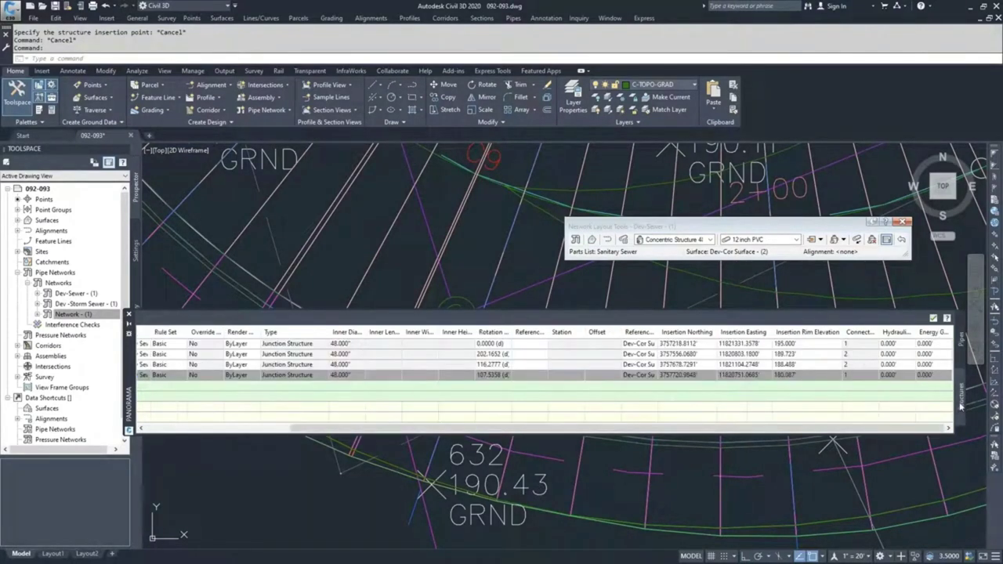
click(962, 373)
click(962, 396)
click(964, 360)
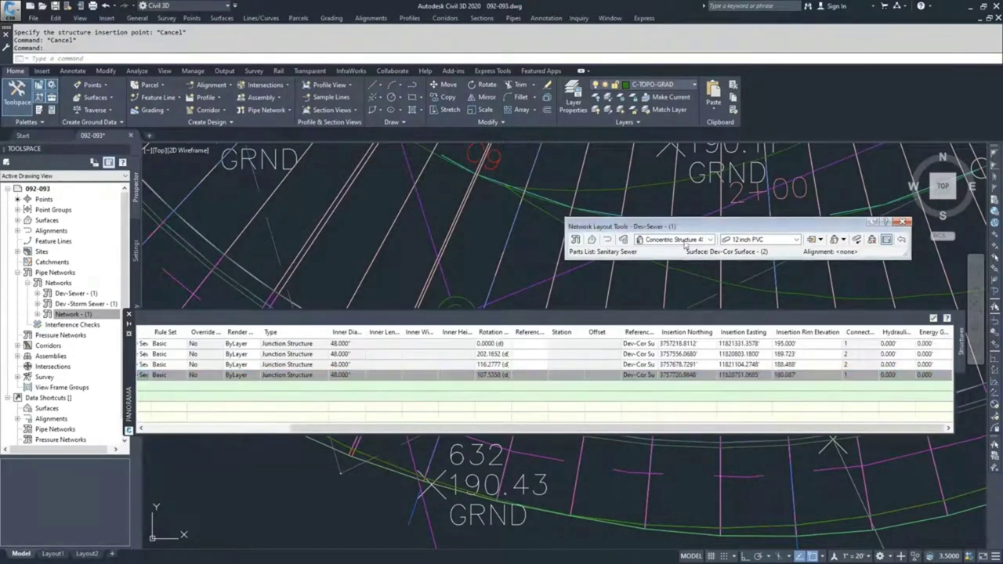
Close Panorama and the Network Layout Tools, then reselect manhole structure S.
click(934, 319)
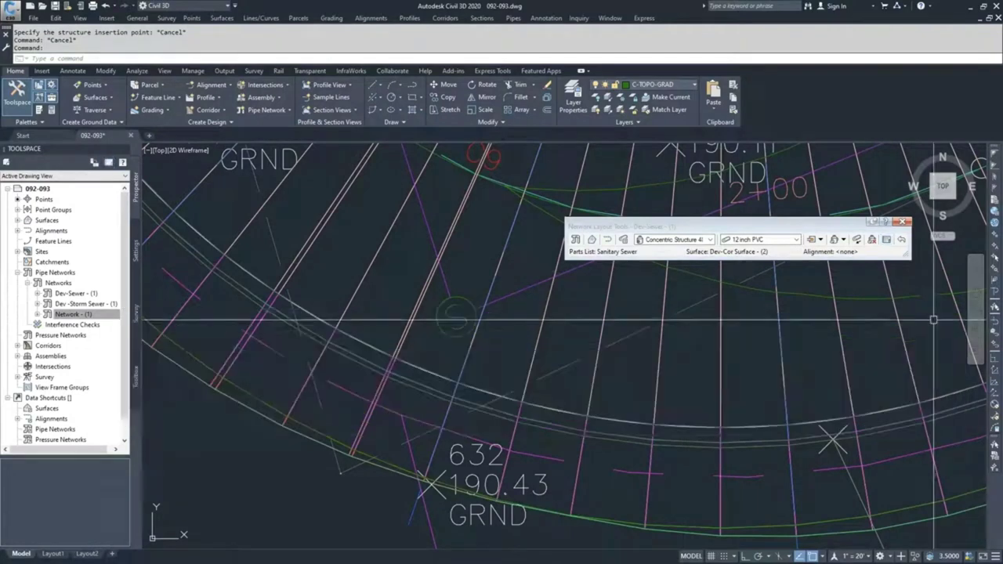
click(904, 224)
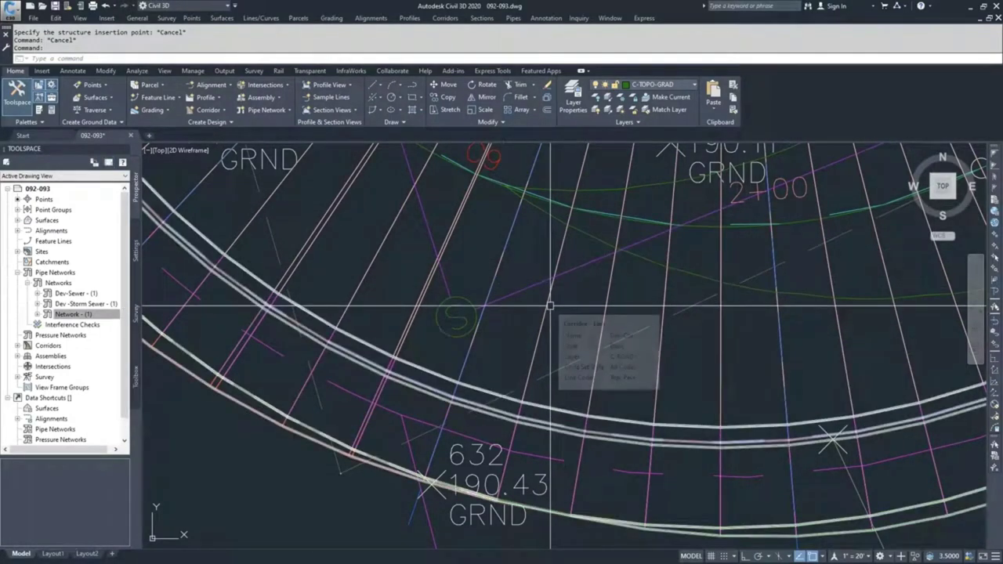
key(Escape)
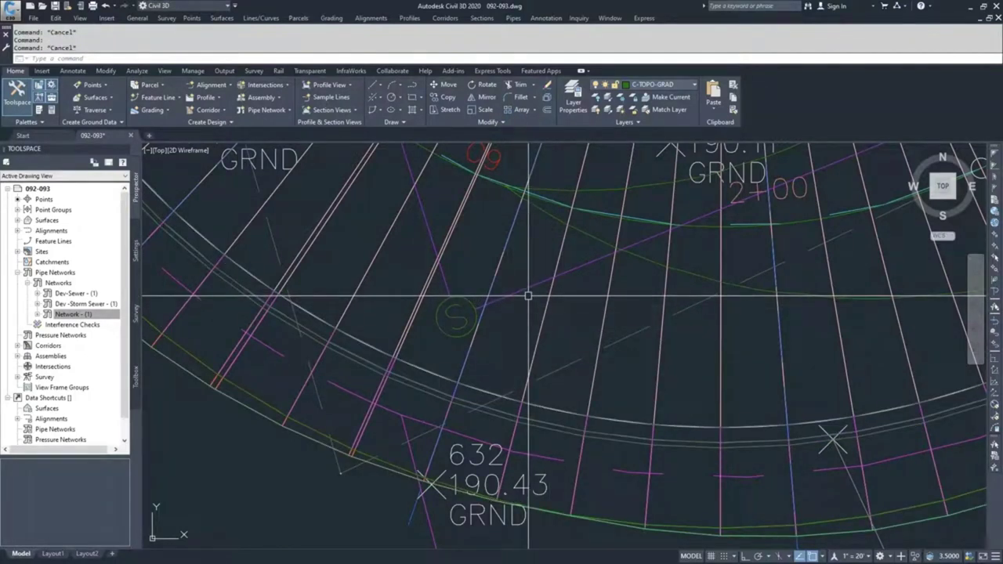
mouse_move(528, 297)
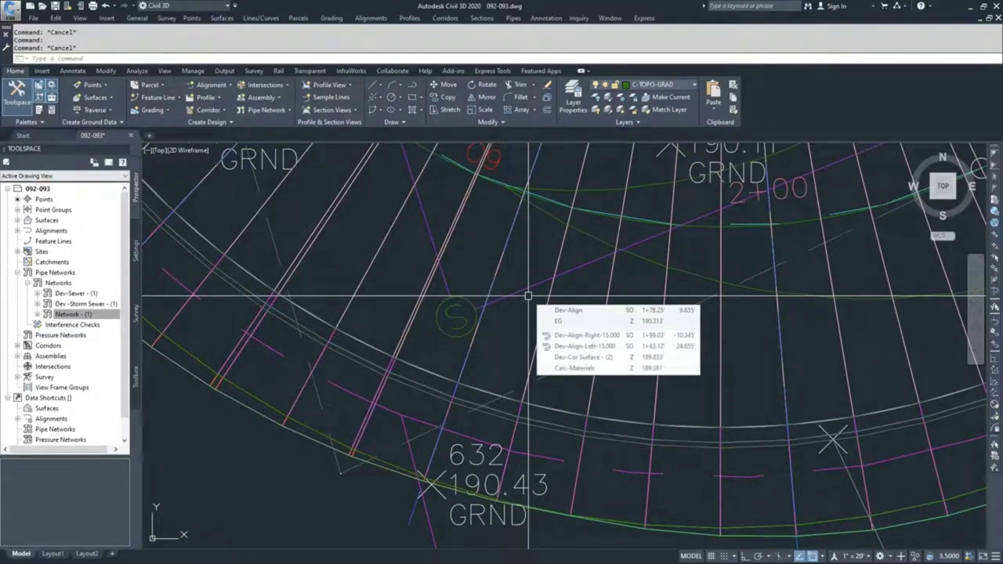
click(456, 317)
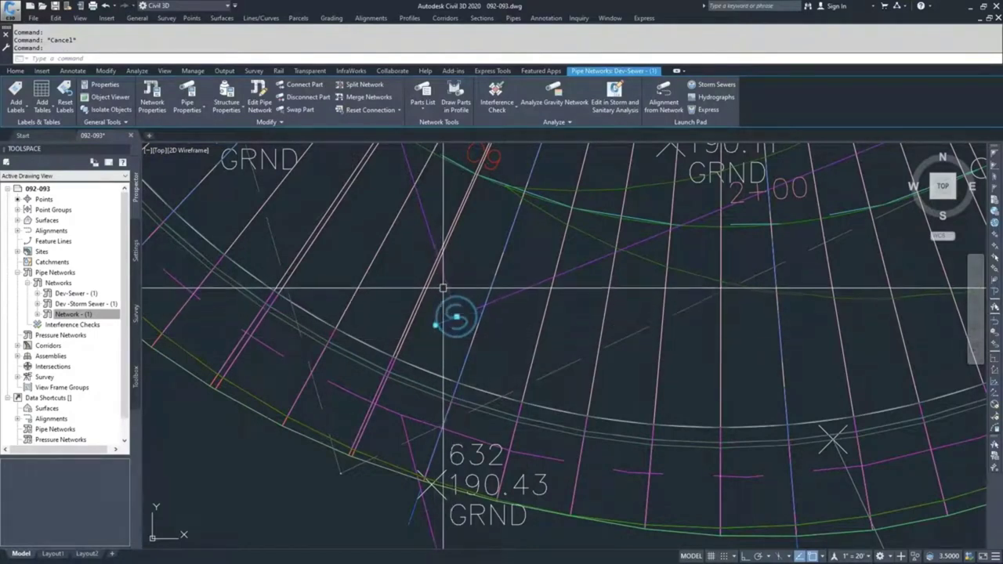
Stretch the blue pipe's end grip to a new point, then reconnect it to manhole S.
key(Escape)
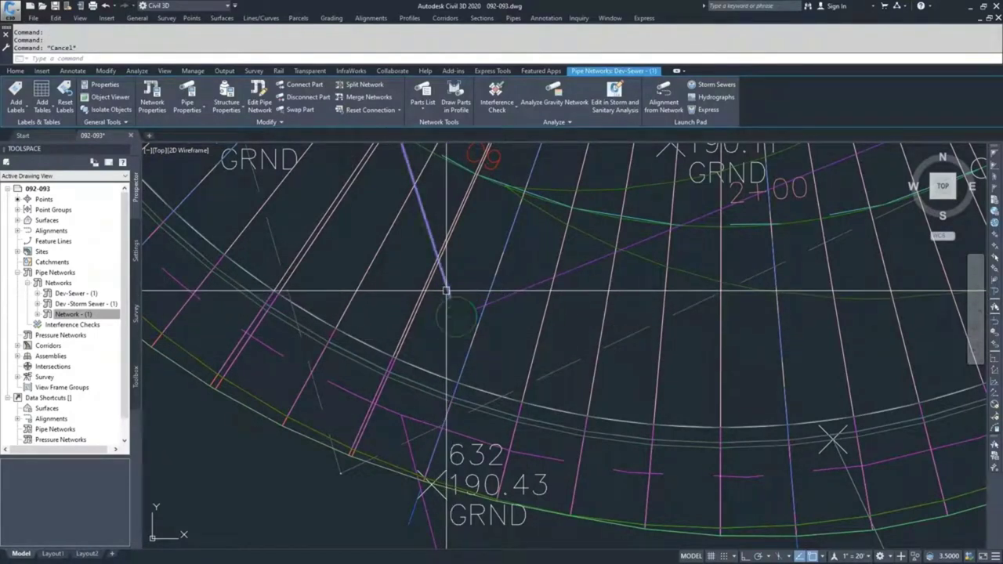
click(454, 315)
click(457, 318)
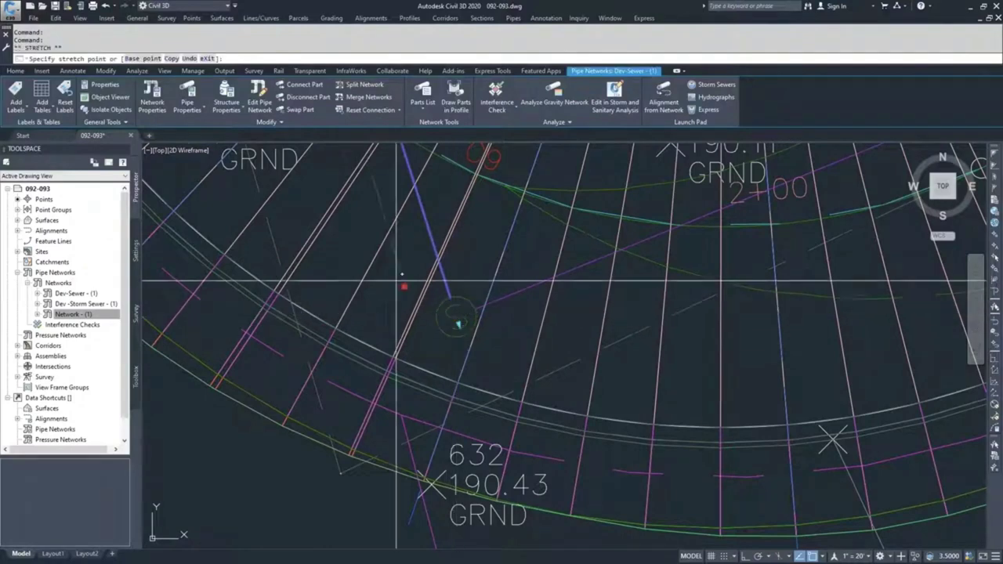
click(352, 244)
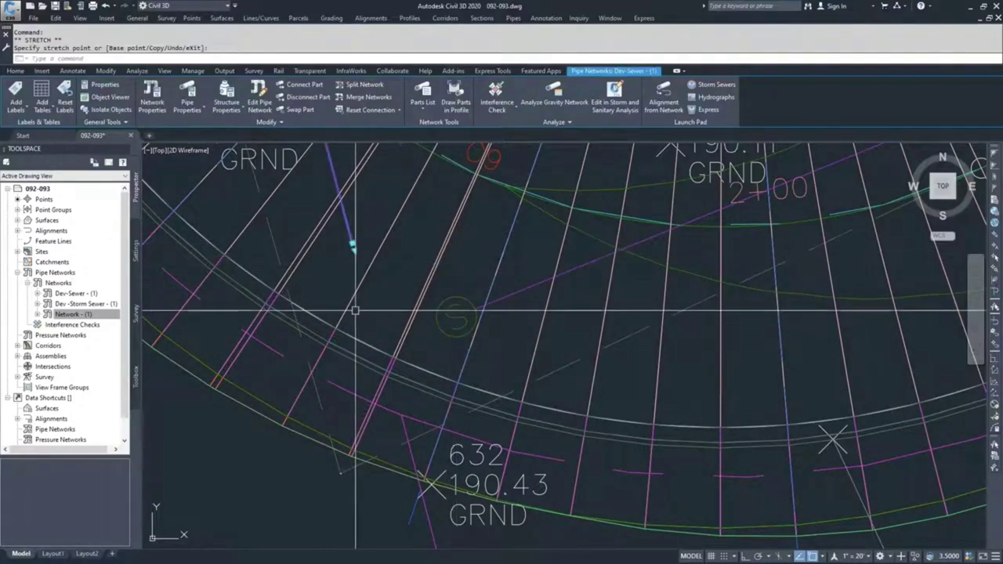
click(456, 316)
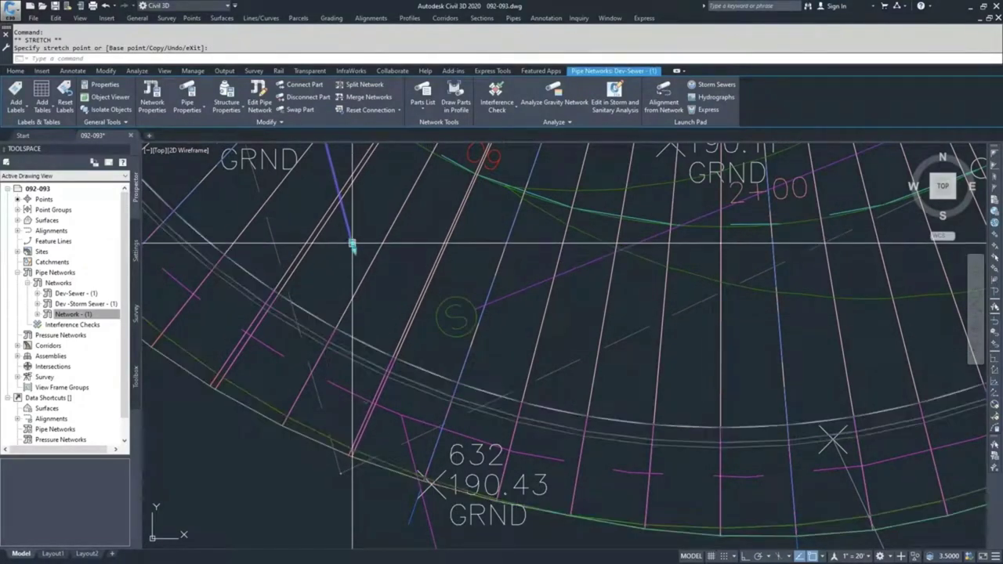
click(456, 317)
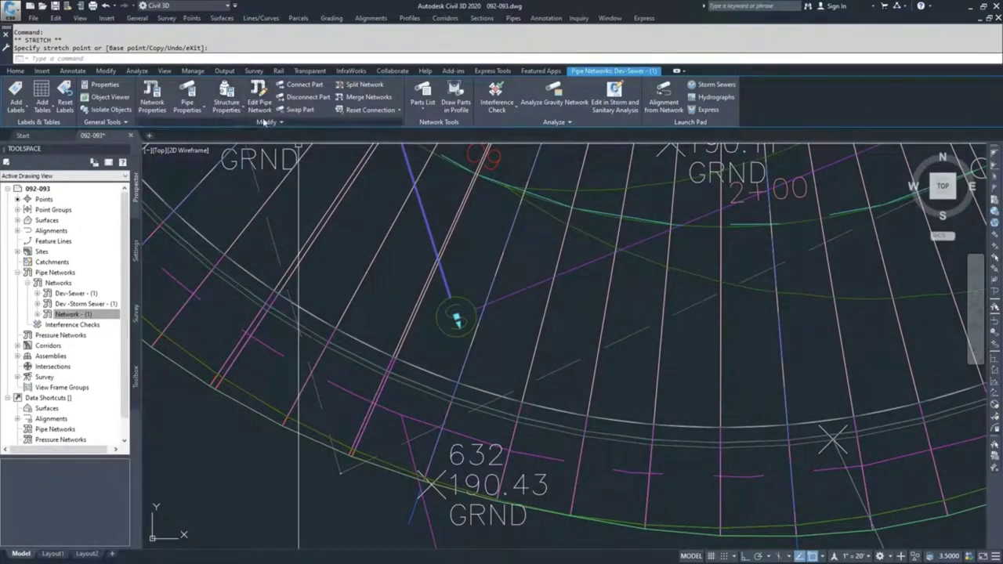
key(Escape)
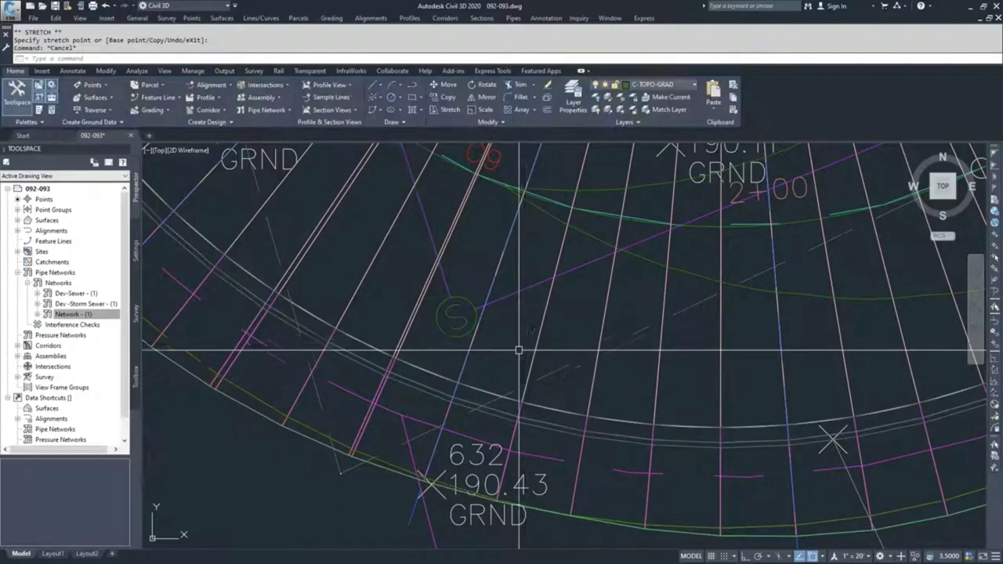